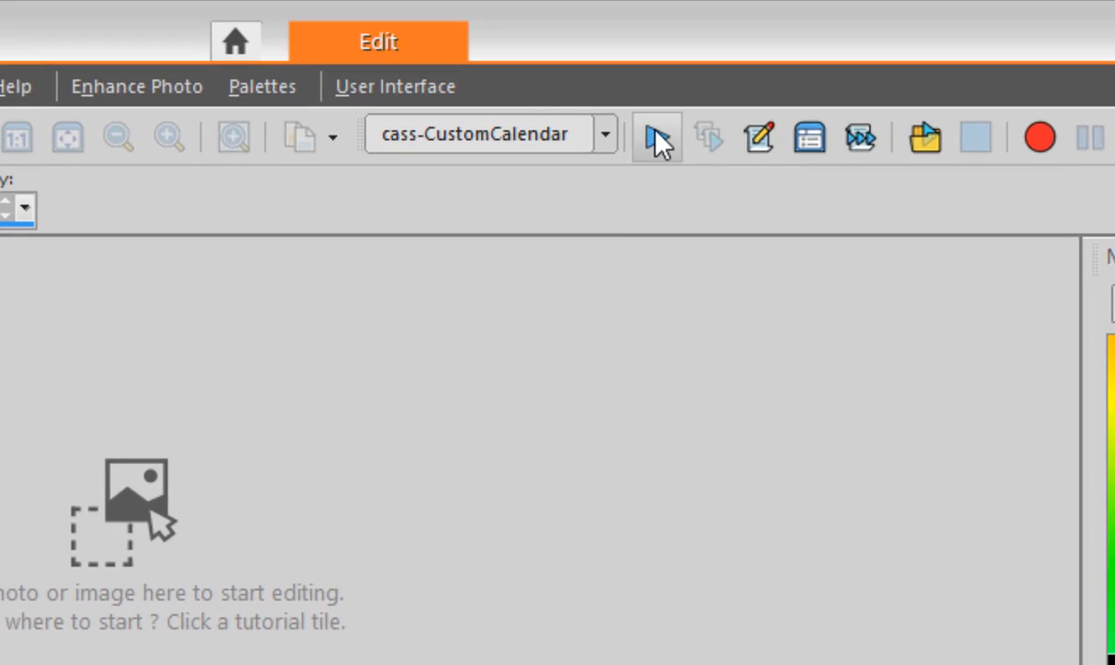
Step: Run the cass-CustomCalendar script and choose format 1 (square) for the calendar boxes
{"action": "left_click", "coordinate": [657, 139]}
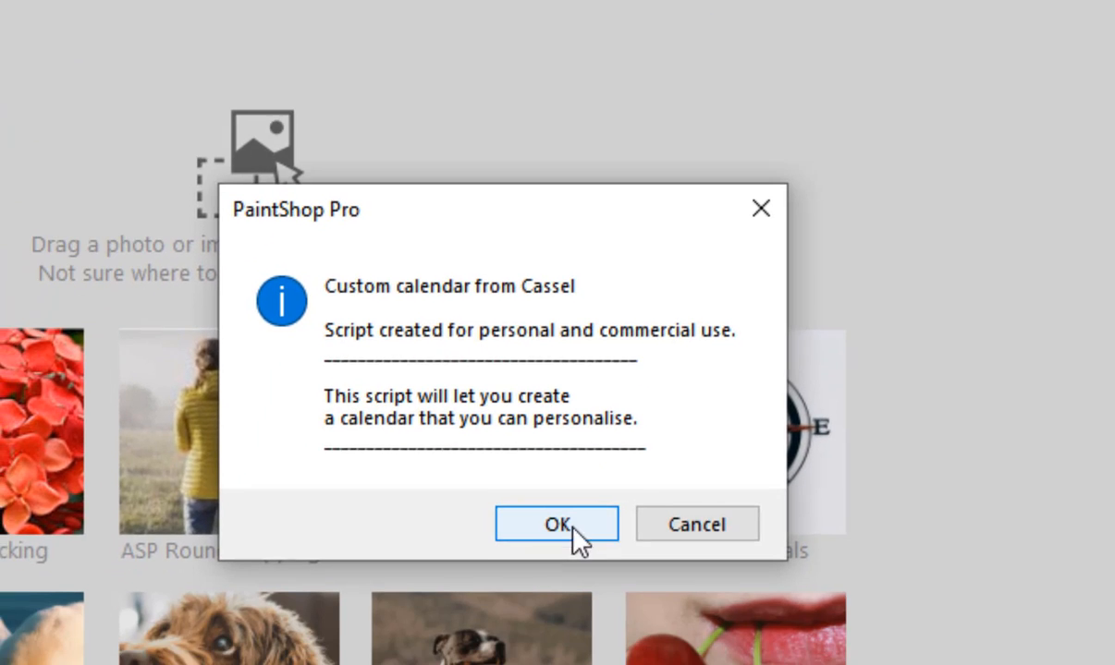
{"action": "left_click", "coordinate": [565, 500]}
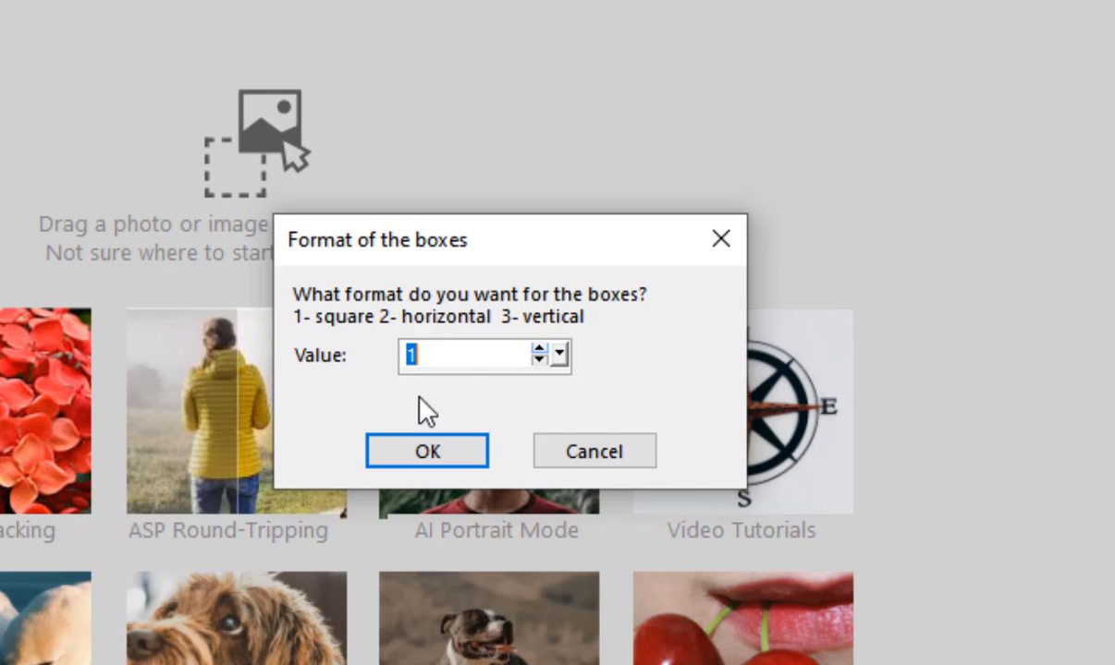
{"action": "left_click", "coordinate": [432, 452]}
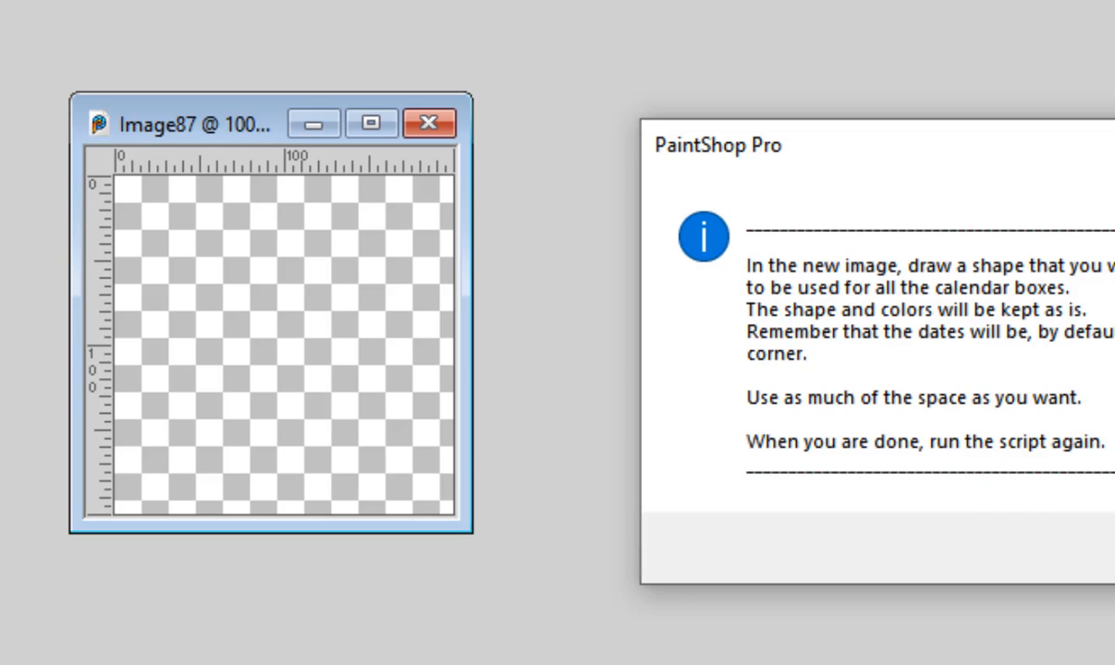
{"action": "key", "text": "Return"}
Step: Try to fill the entire new image with the yellow colour
{"action": "left_click_drag", "start_coordinate": [233, 134], "coordinate": [395, 134]}
{"action": "left_click", "coordinate": [365, 298]}
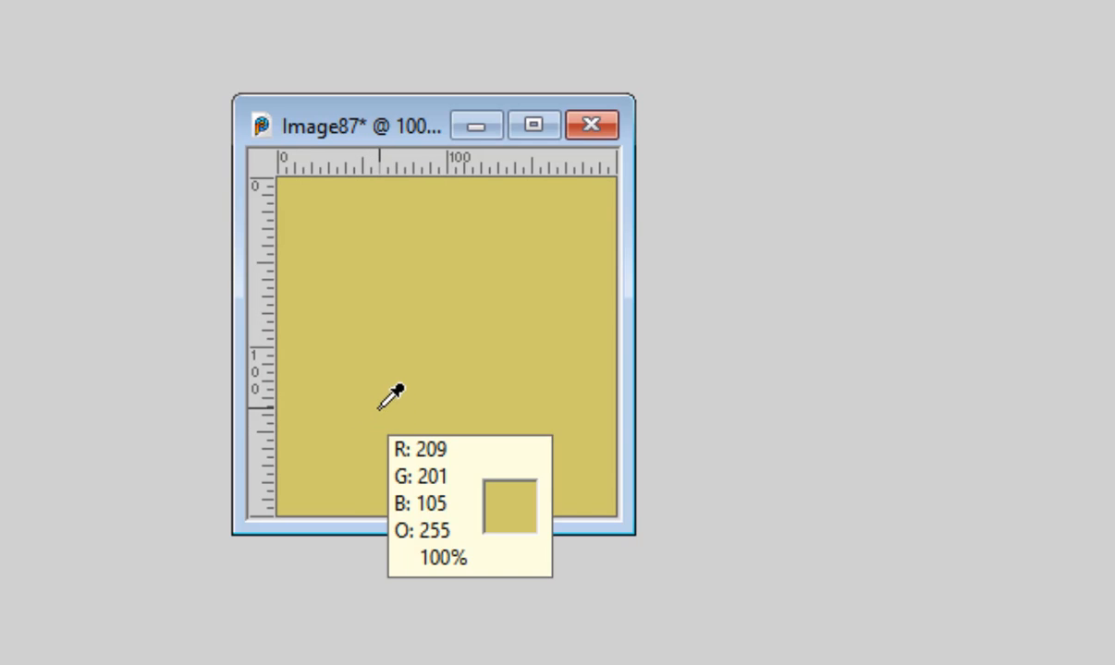
{"action": "key", "text": "ctrl+z"}
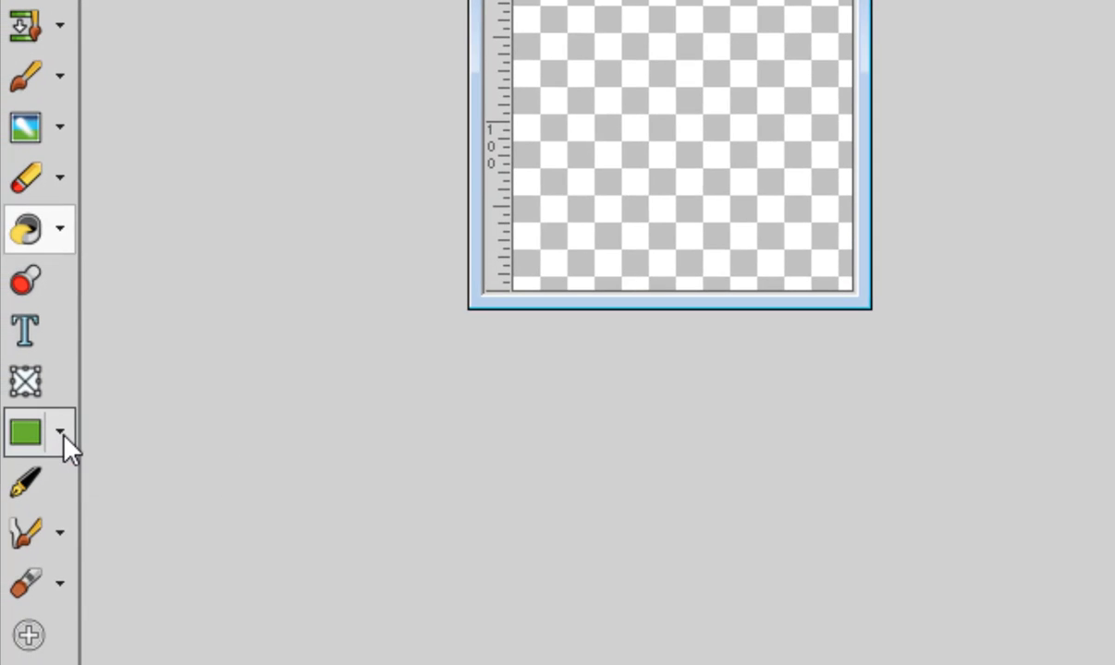
Step: Draw a yellow, outline-free square with rounded corners in the new image, about 190 pixels wide and nearly filling the canvas
{"action": "left_click", "coordinate": [61, 435]}
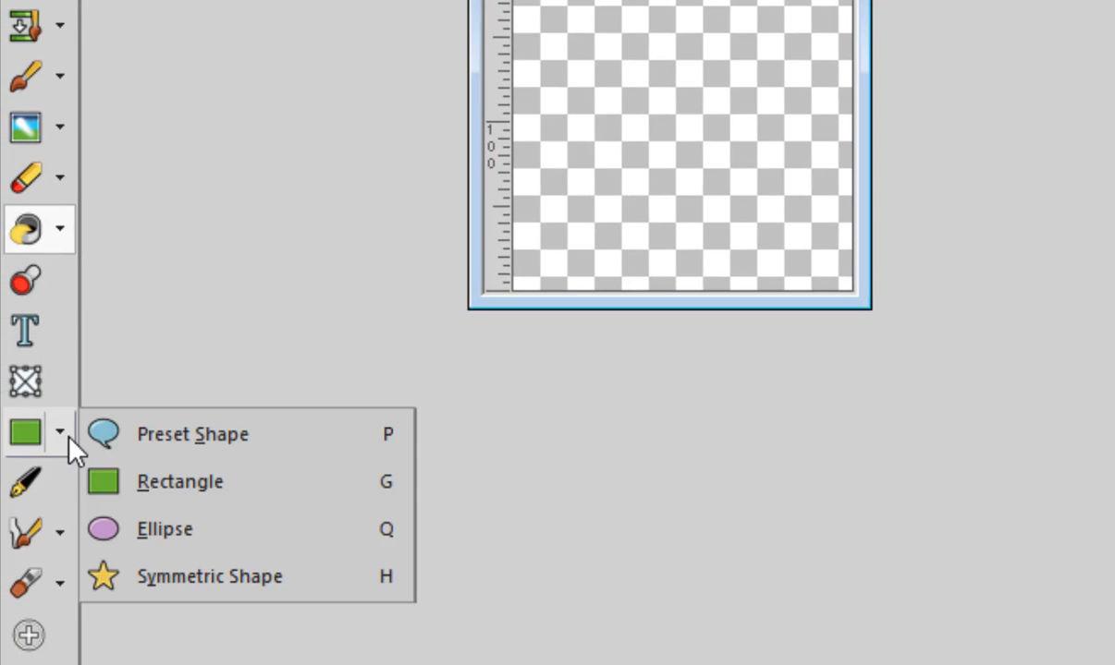
{"action": "left_click", "coordinate": [112, 497]}
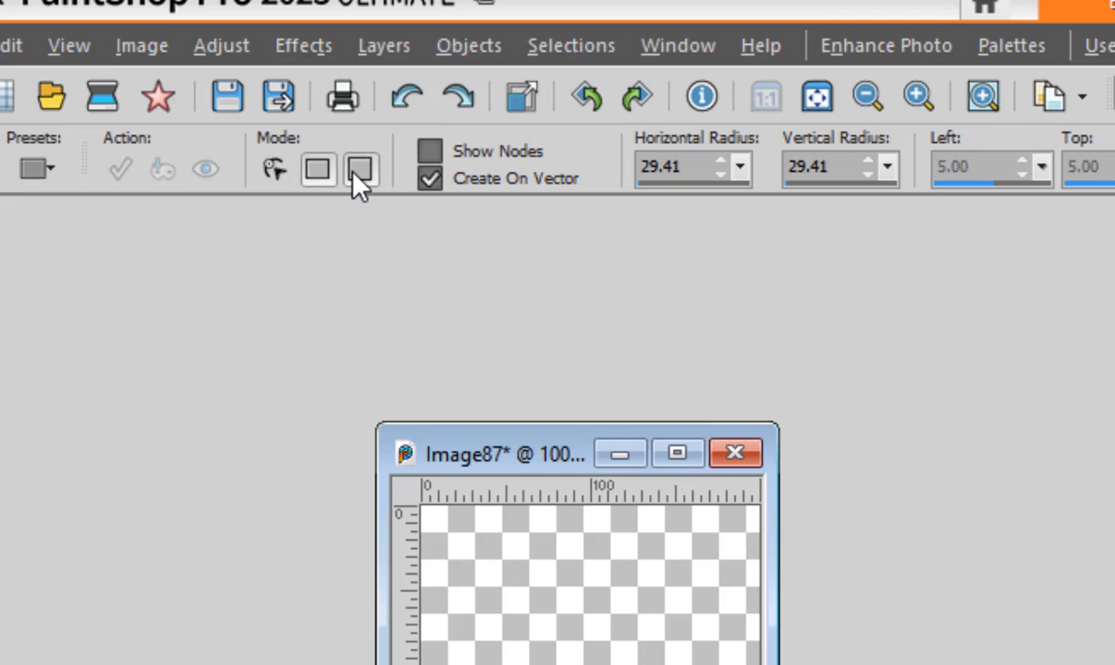
{"action": "left_click", "coordinate": [357, 176]}
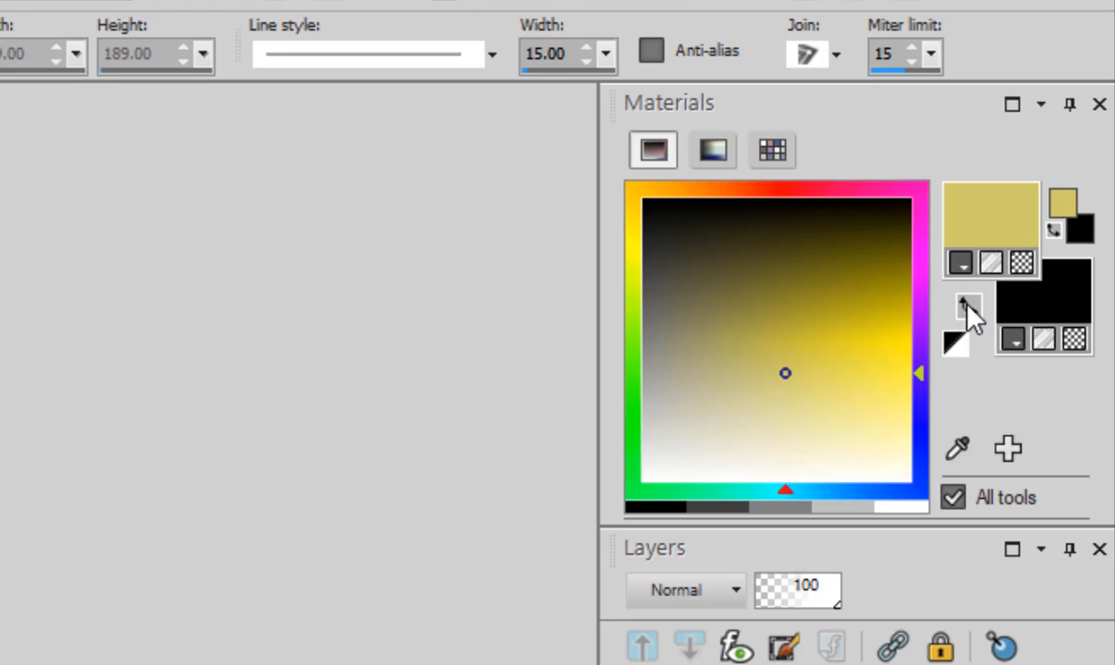
{"action": "left_click", "coordinate": [968, 307]}
{"action": "left_click", "coordinate": [1022, 264]}
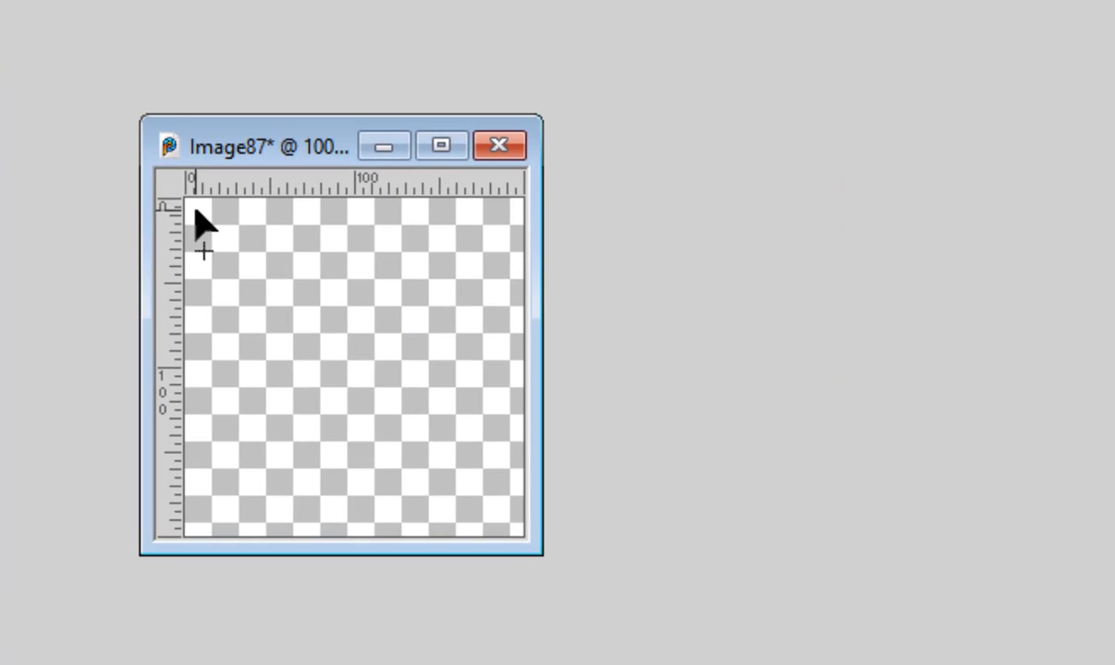
{"action": "left_click_drag", "start_coordinate": [194, 205], "coordinate": [504, 522]}
{"action": "key", "text": "ctrl+a"}
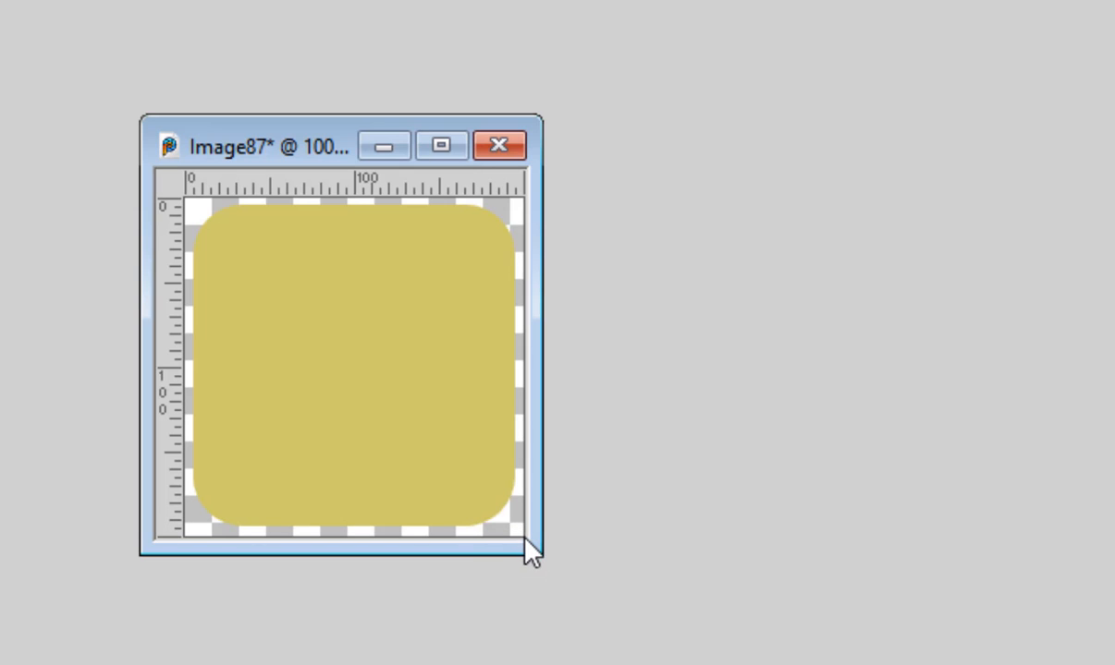
Step: Run the calendar script again and continue with step 02 to build the grid of date boxes
{"action": "left_click_drag", "start_coordinate": [325, 144], "coordinate": [75, 10]}
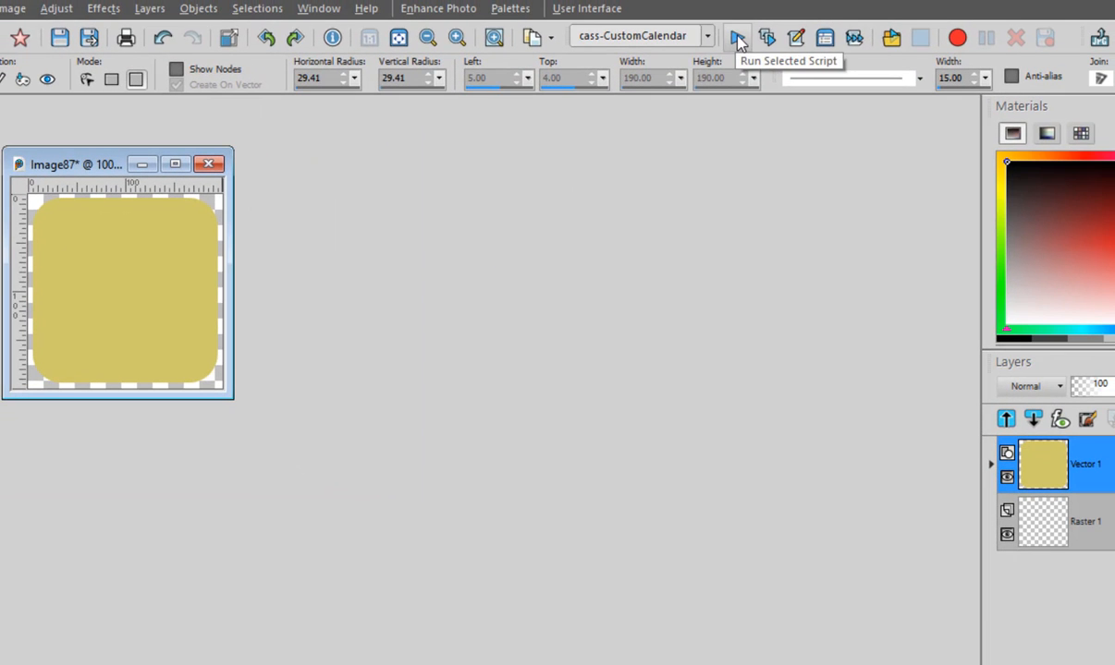
{"action": "left_click", "coordinate": [737, 37]}
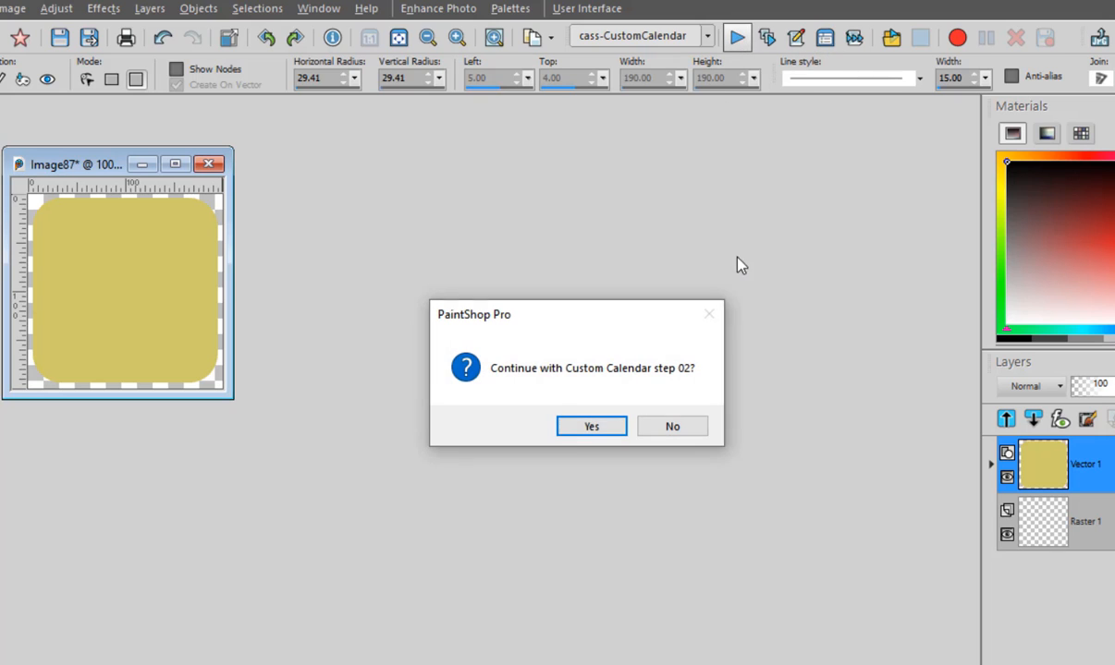
{"action": "left_click", "coordinate": [592, 427]}
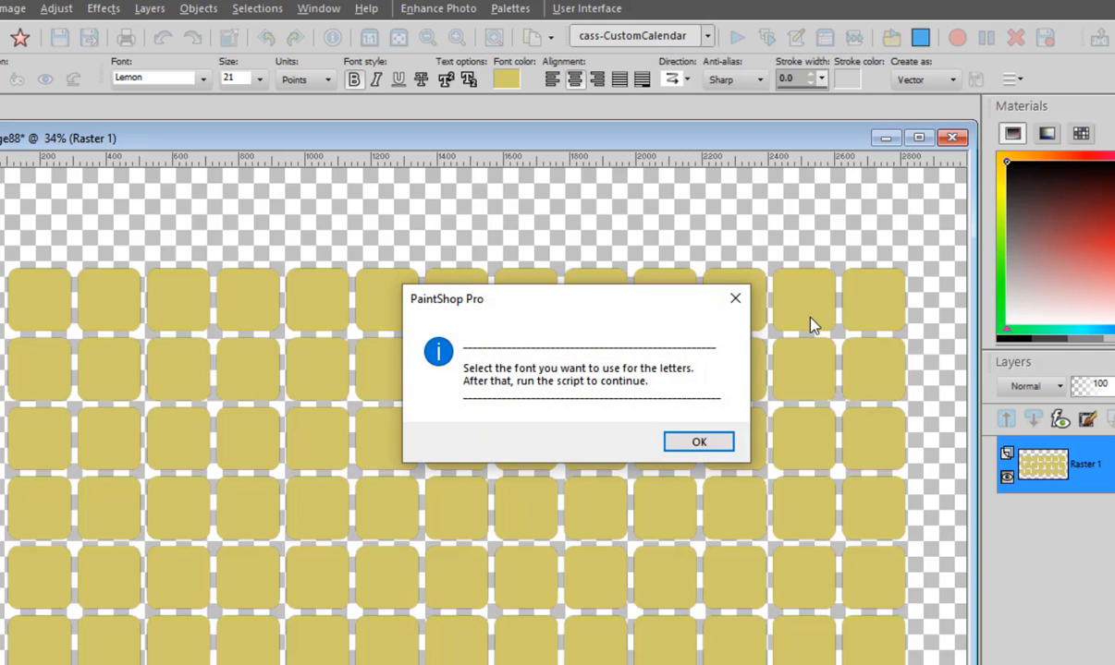
{"action": "left_click", "coordinate": [698, 443]}
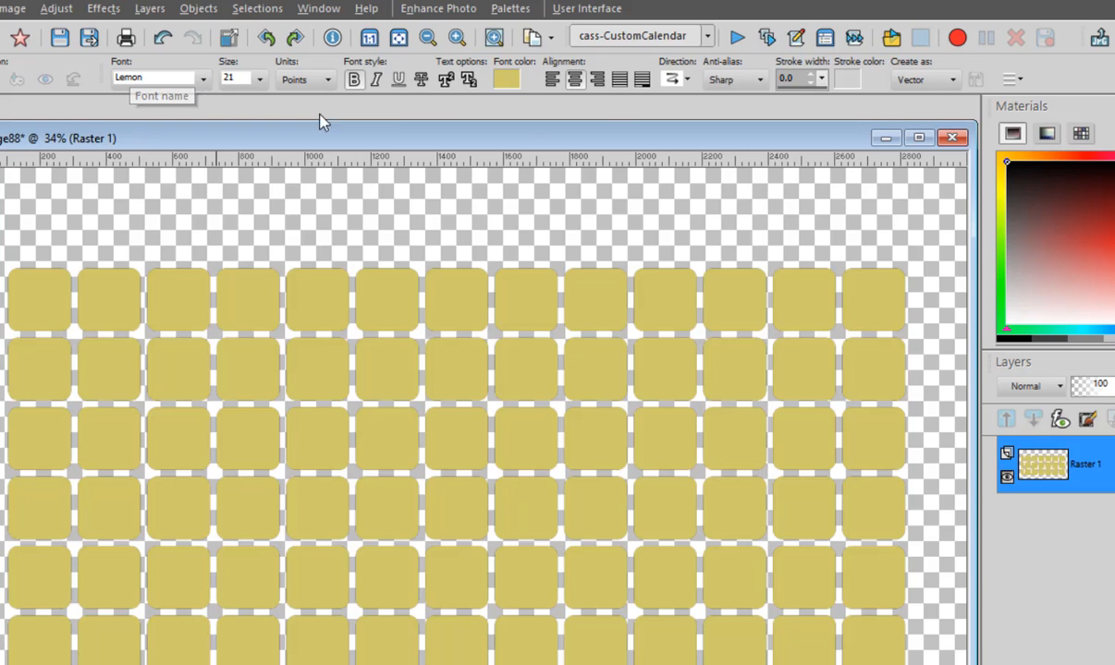
Step: Continue the script with step 03, keeping the Lemon font and using black (#000000) for the dates
{"action": "left_click", "coordinate": [737, 39]}
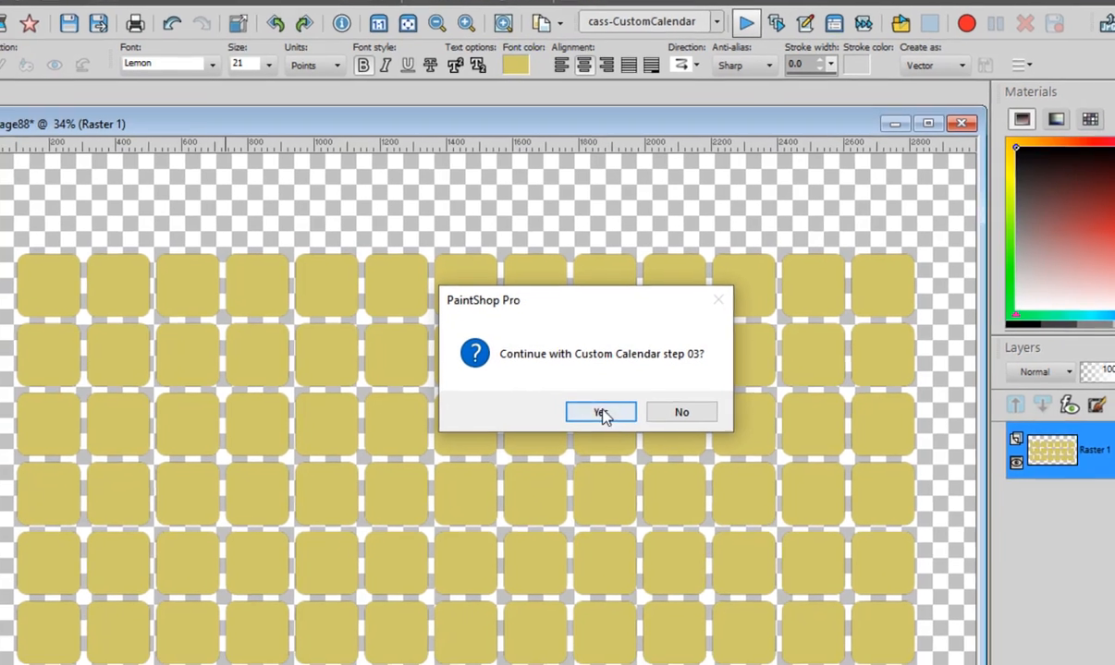
{"action": "left_click", "coordinate": [592, 426]}
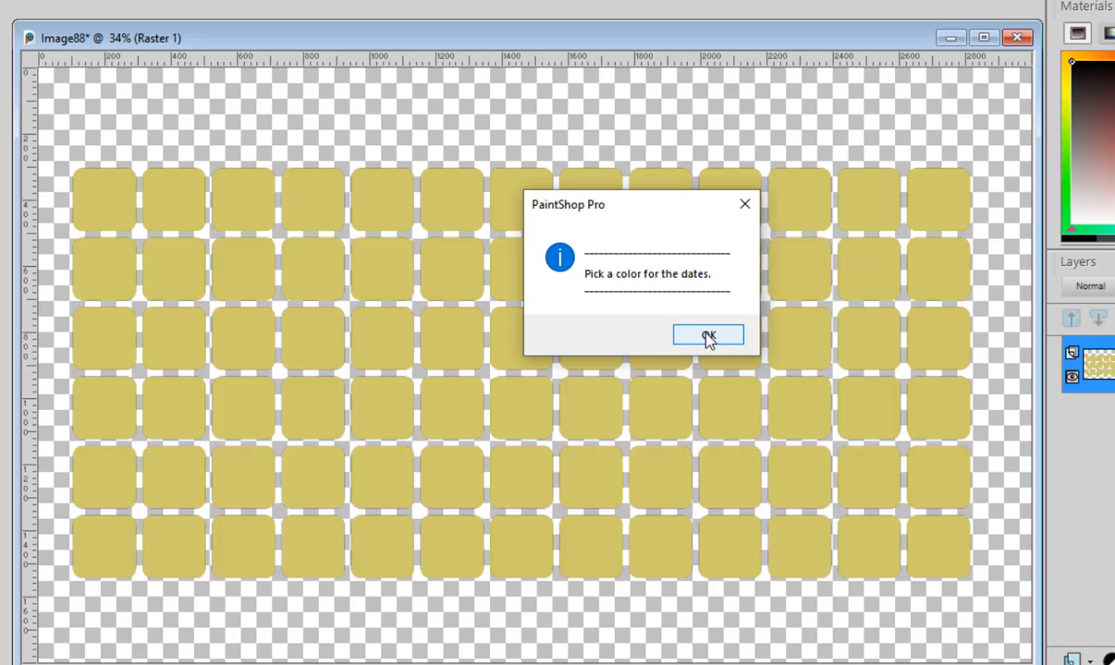
{"action": "left_click", "coordinate": [708, 337]}
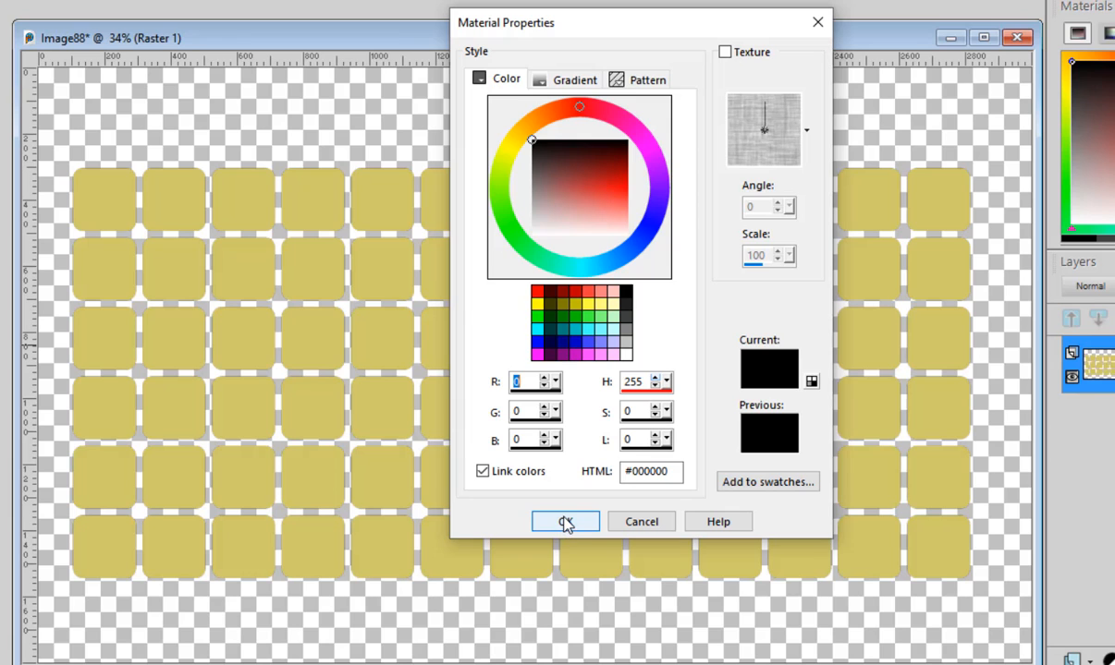
{"action": "left_click", "coordinate": [566, 523]}
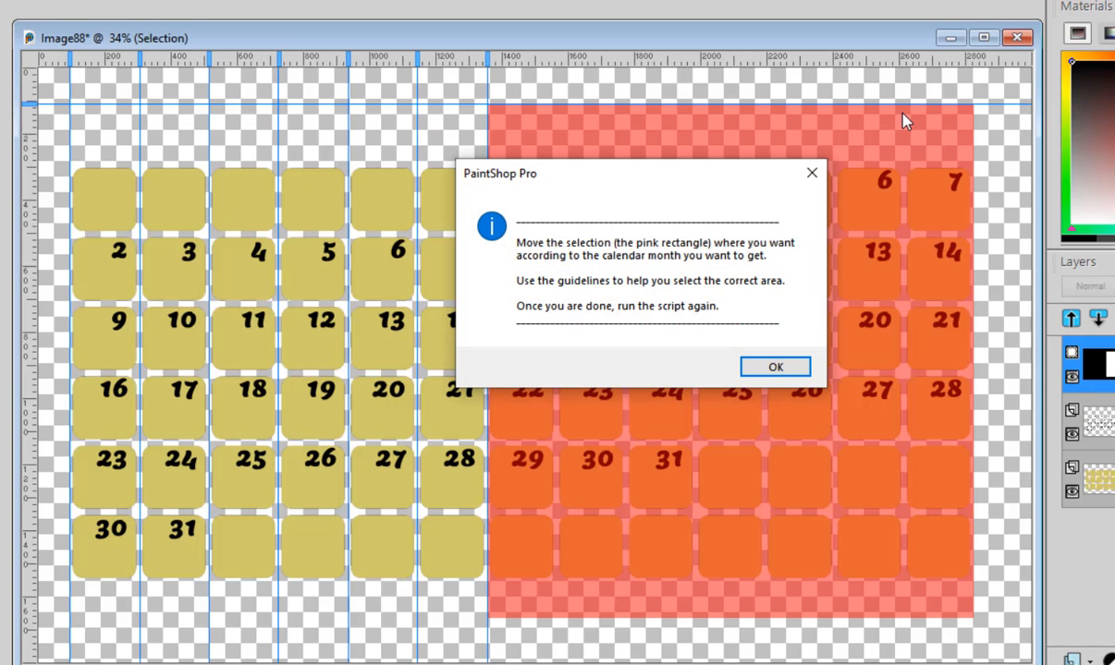
Step: Move the pink selection over the seven columns that put date 1 in the fourth column, and continue the script
{"action": "left_click", "coordinate": [774, 369]}
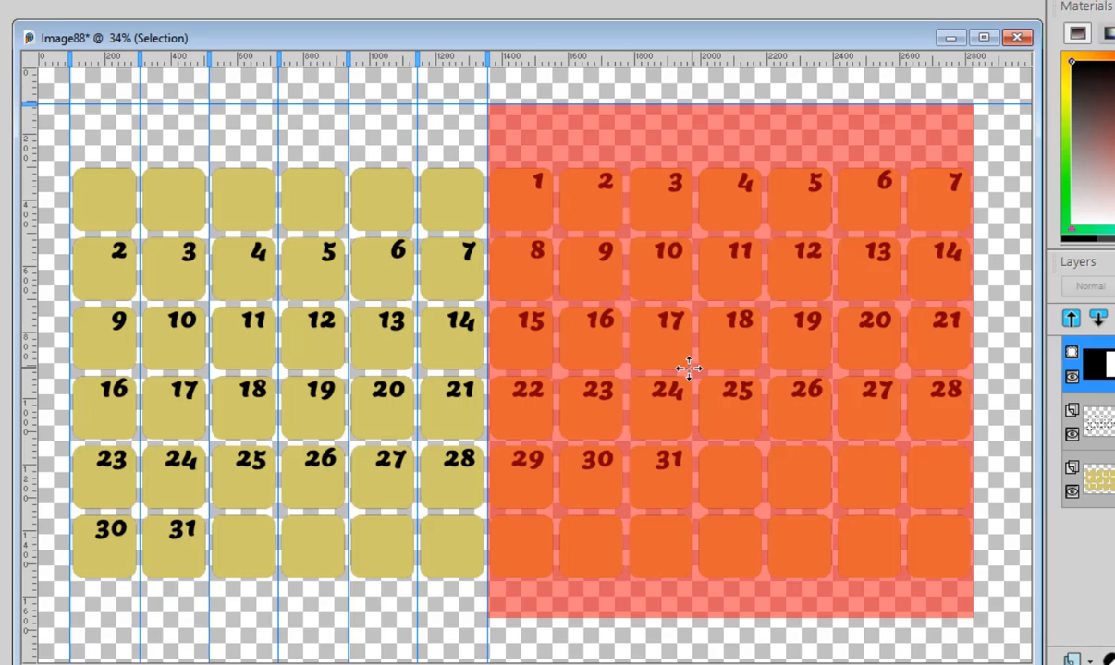
{"action": "left_click_drag", "start_coordinate": [670, 372], "coordinate": [488, 375]}
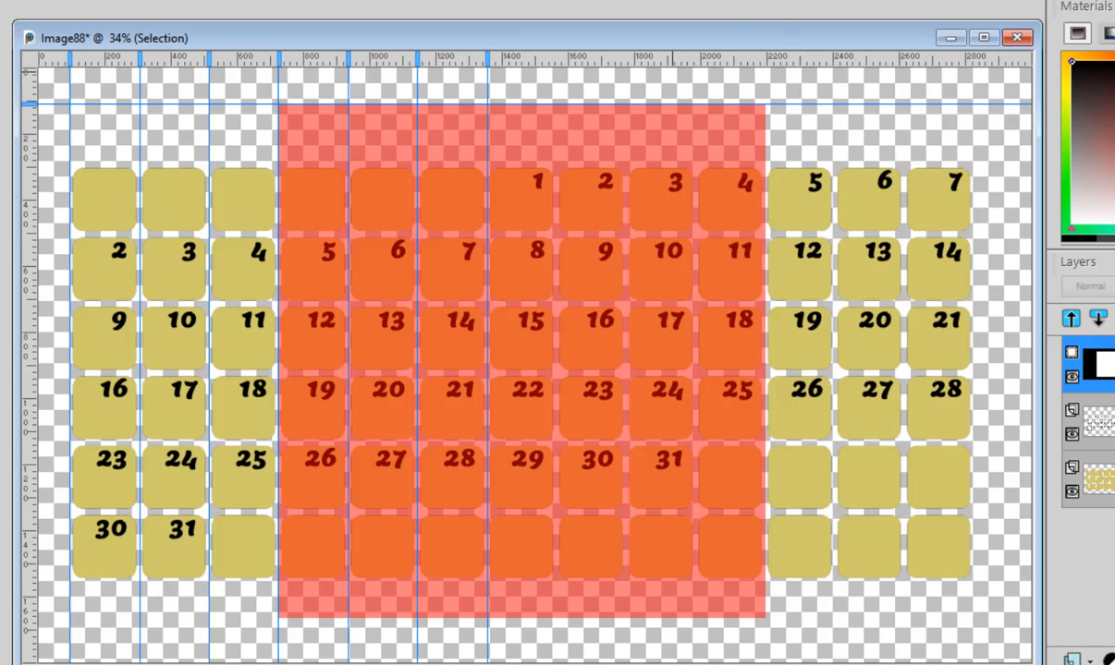
{"action": "left_click", "coordinate": [649, 326]}
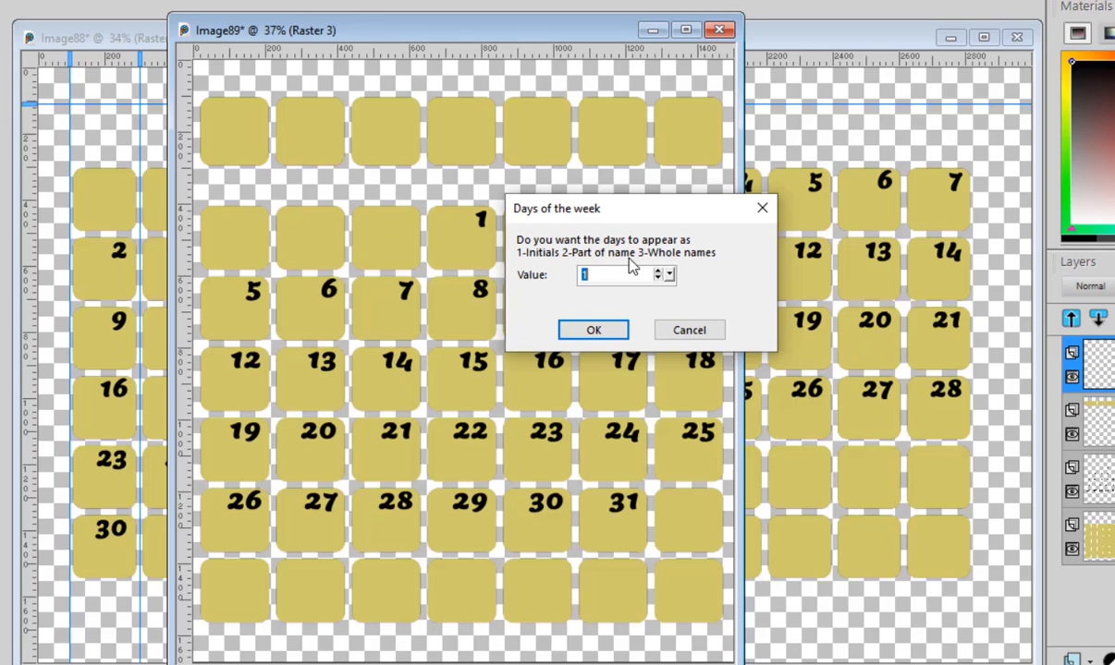
Step: Show the days of the week as initials (option 1) using SMTWTFS, and finish the script
{"action": "left_click", "coordinate": [594, 332]}
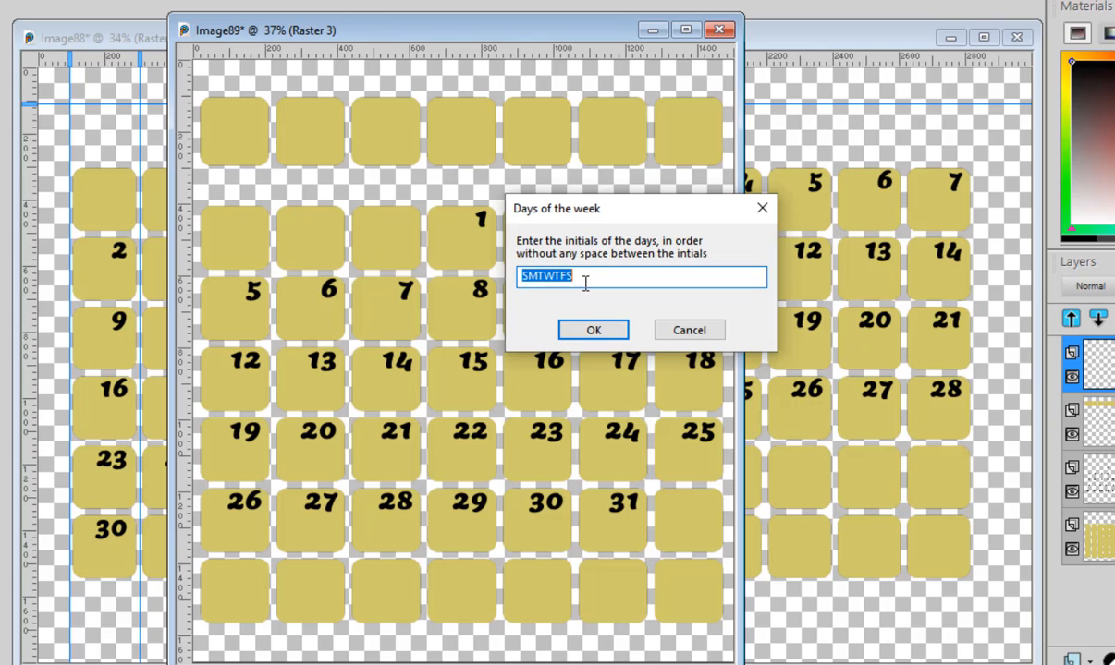
{"action": "left_click", "coordinate": [594, 330]}
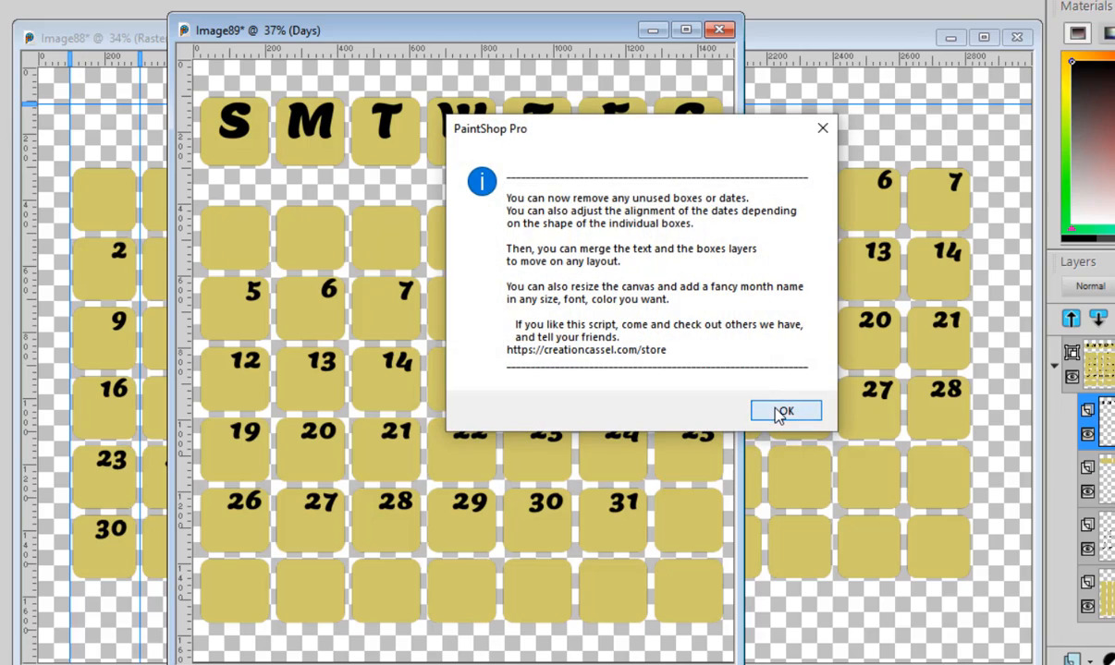
{"action": "left_click", "coordinate": [779, 409]}
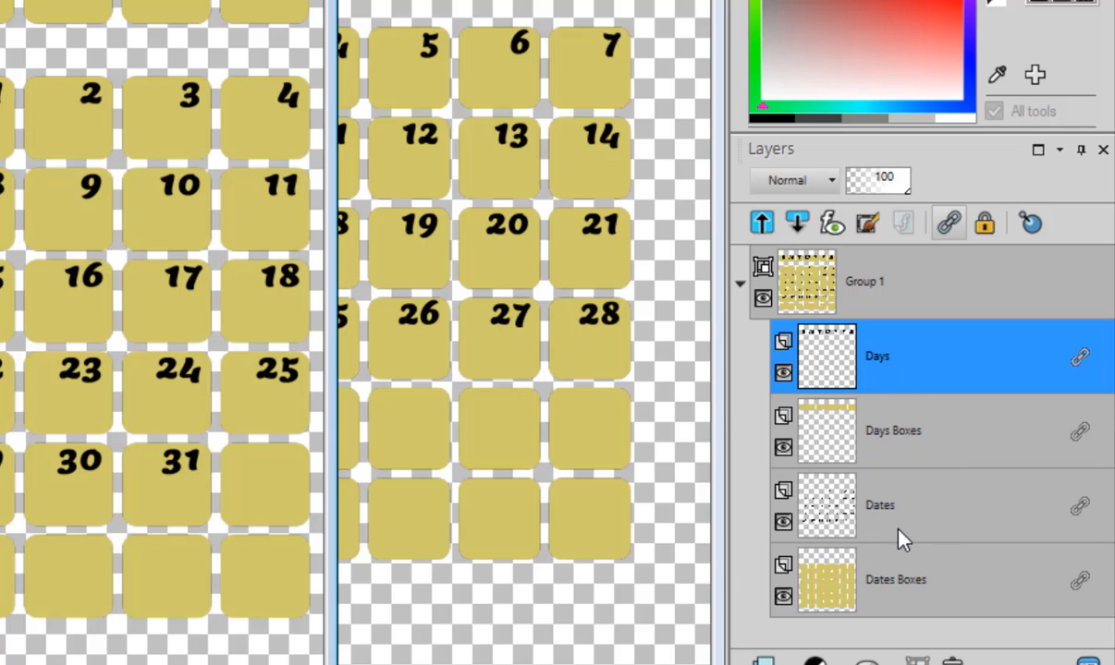
Step: Use Pick to centre the day initials in their boxes and shift the dates to the lower-right corners of theirs
{"action": "mouse_move", "coordinate": [904, 545]}
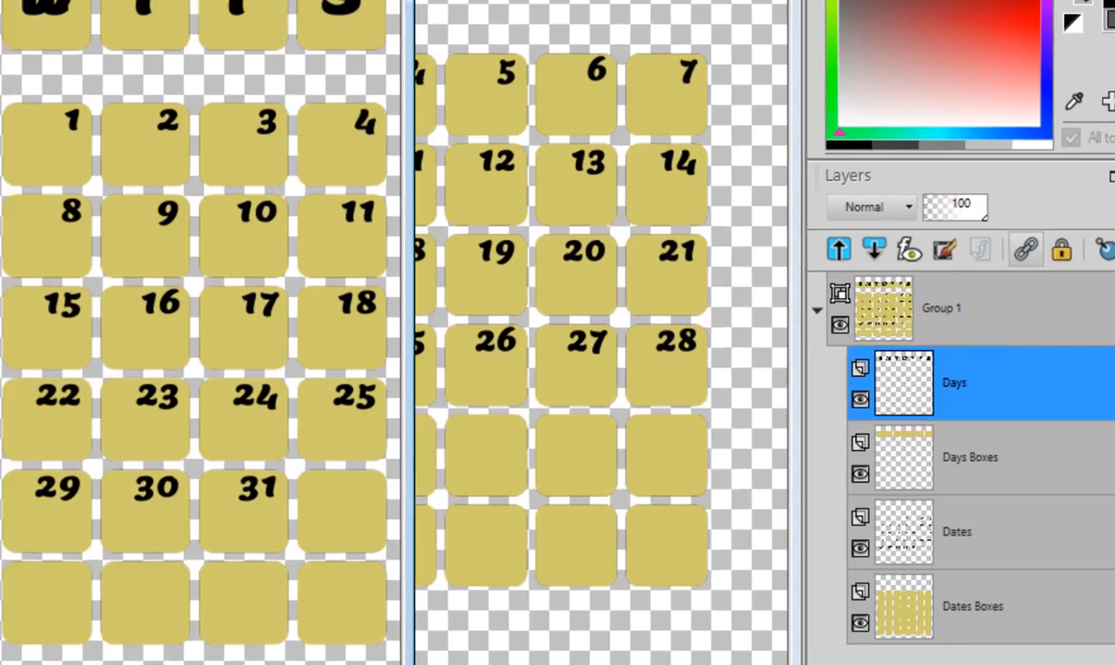
{"action": "left_click", "coordinate": [45, 106]}
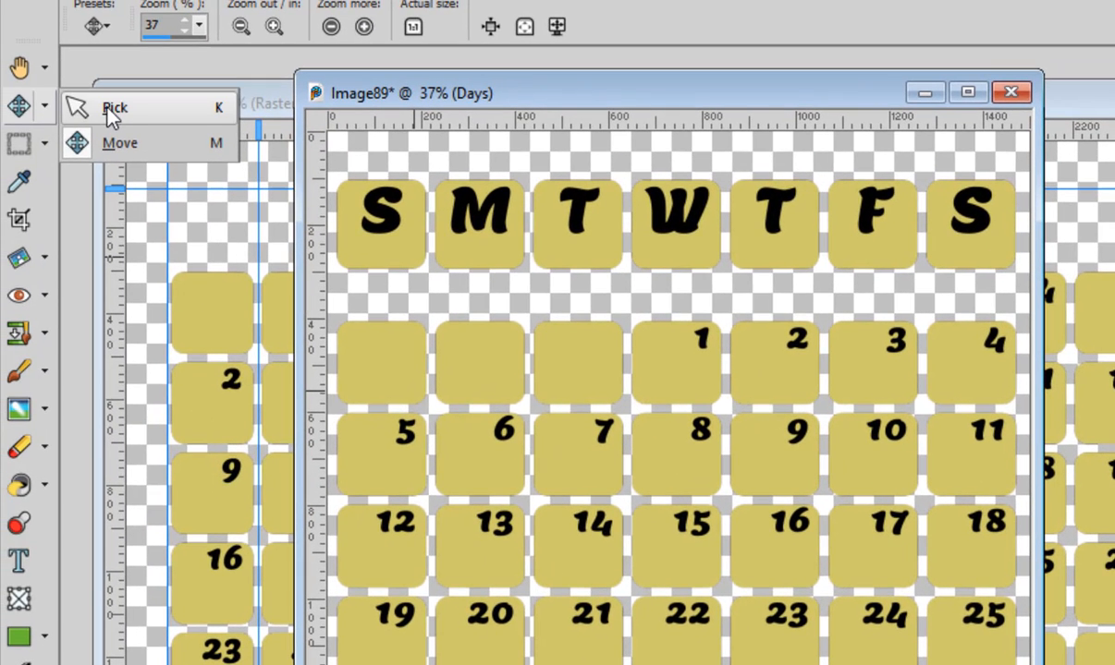
{"action": "left_click", "coordinate": [113, 108]}
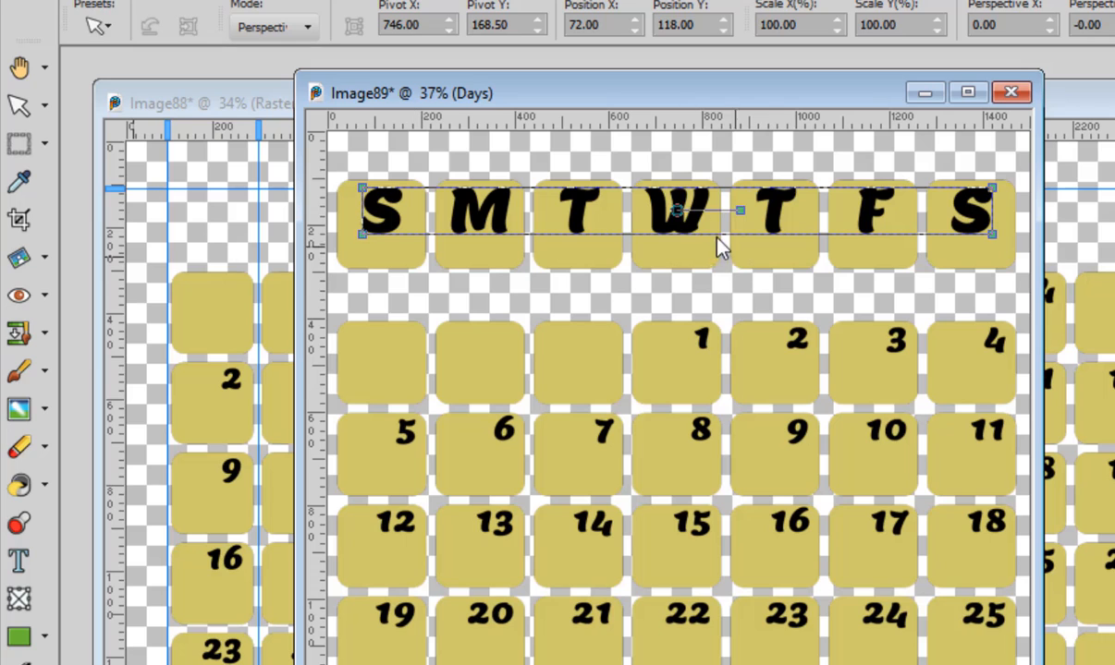
{"action": "left_click_drag", "start_coordinate": [677, 211], "coordinate": [681, 242]}
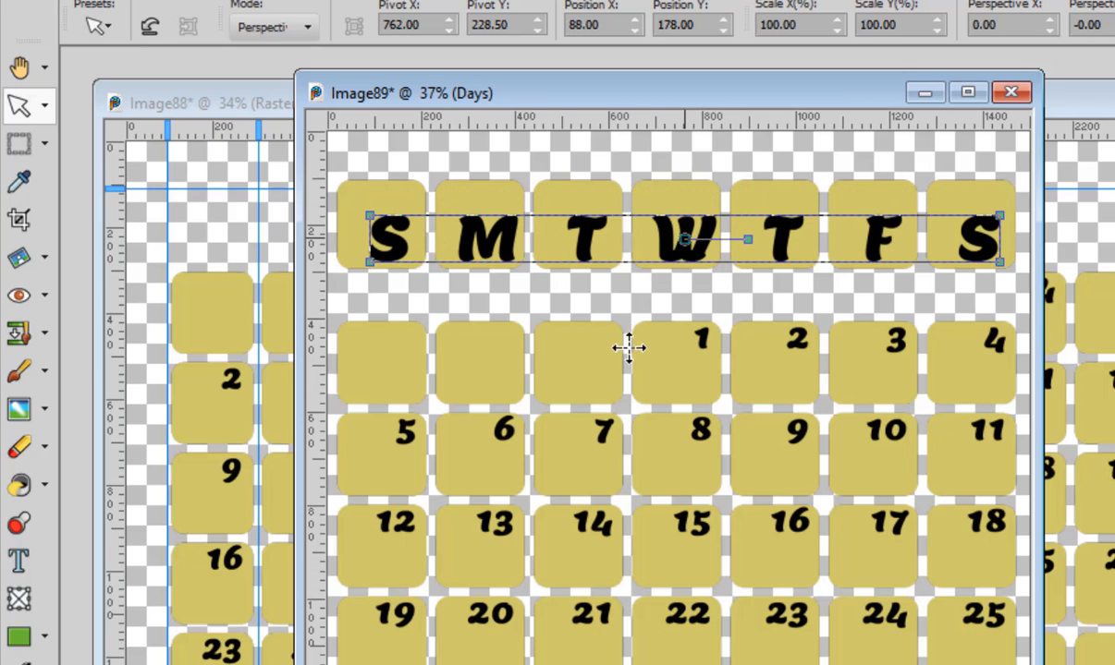
{"action": "left_click_drag", "start_coordinate": [682, 240], "coordinate": [679, 225]}
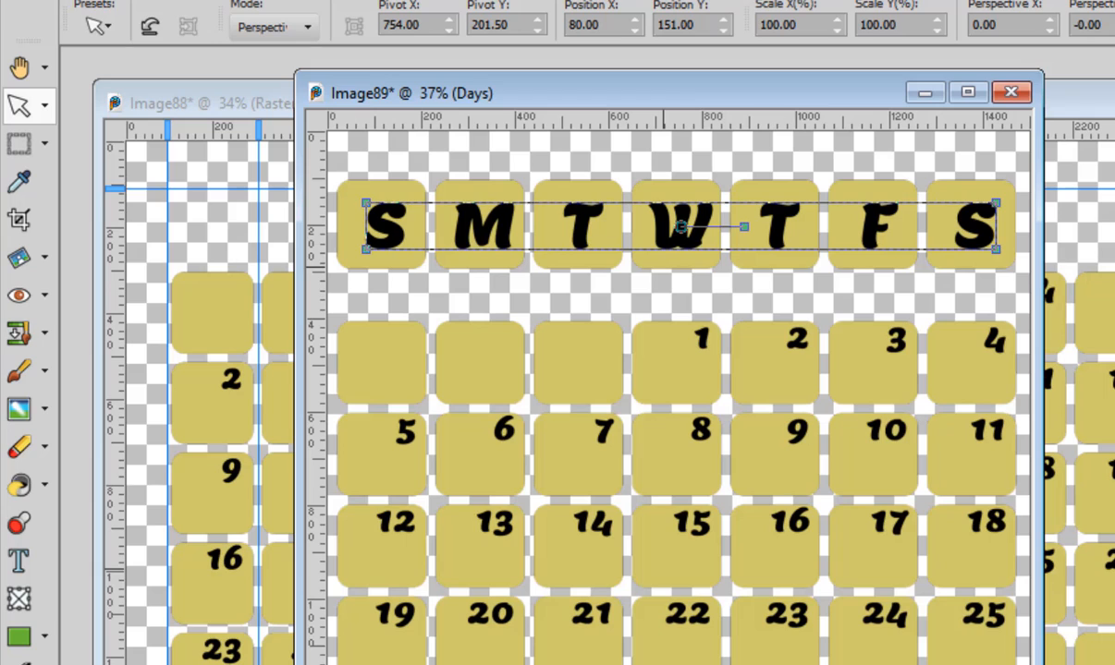
{"action": "left_click", "coordinate": [1112, 628]}
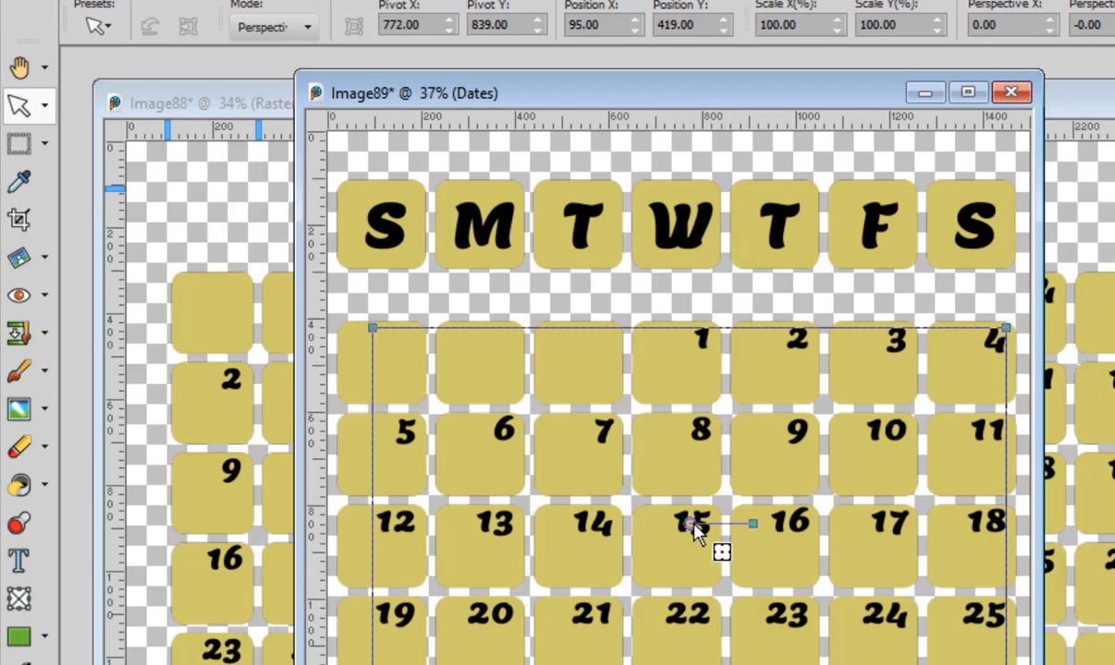
{"action": "left_click_drag", "start_coordinate": [695, 531], "coordinate": [696, 571]}
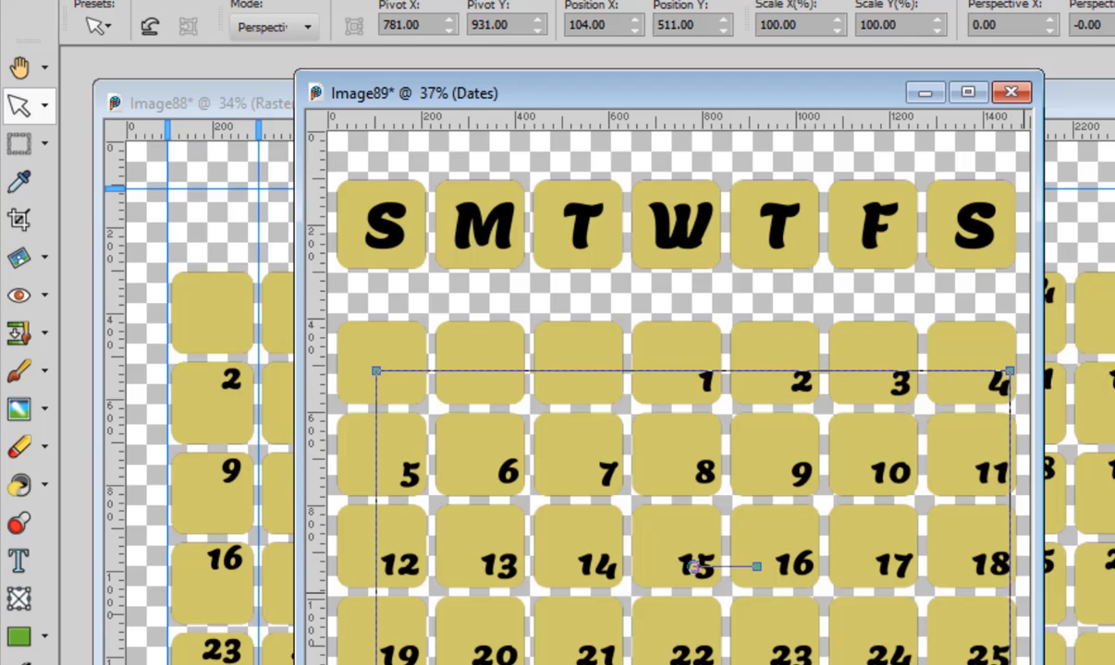
Step: Delete the empty boxes before date 1 and after date 31 from the Dates Boxes layer, and clear the selection
{"action": "left_click", "coordinate": [1087, 607]}
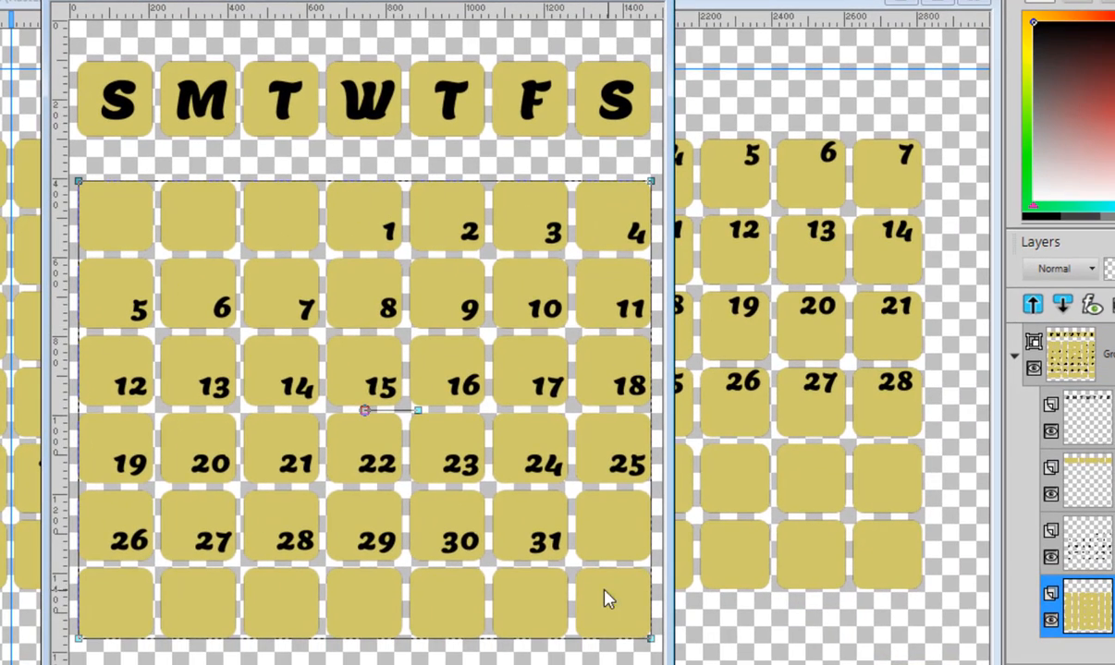
{"action": "key", "text": "a"}
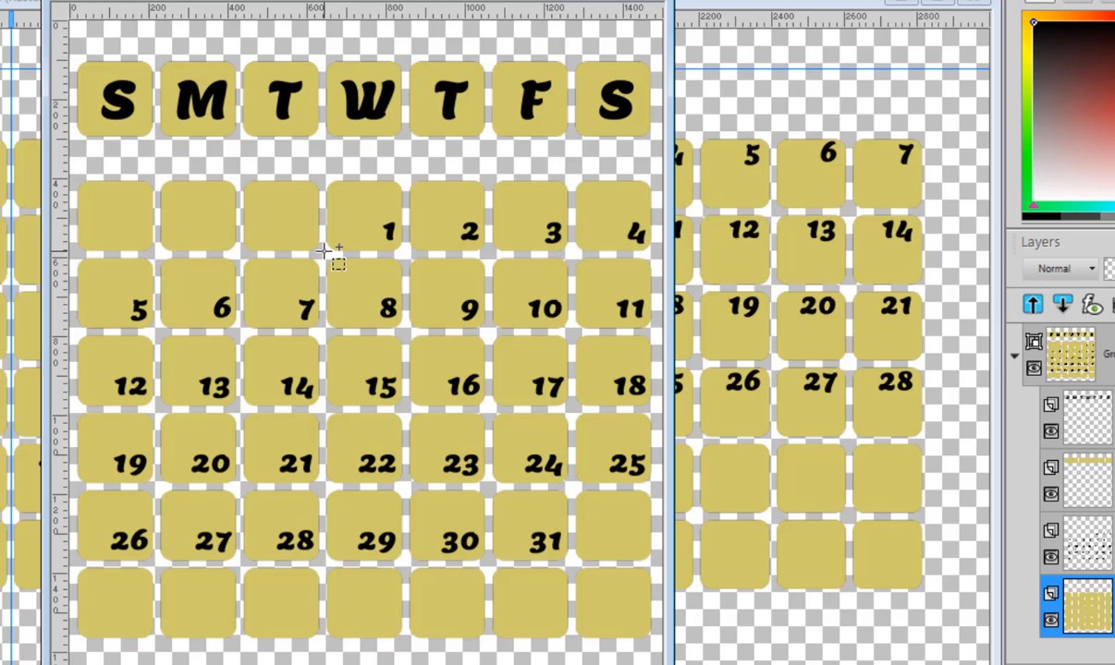
{"action": "left_click_drag", "start_coordinate": [323, 252], "coordinate": [70, 169]}
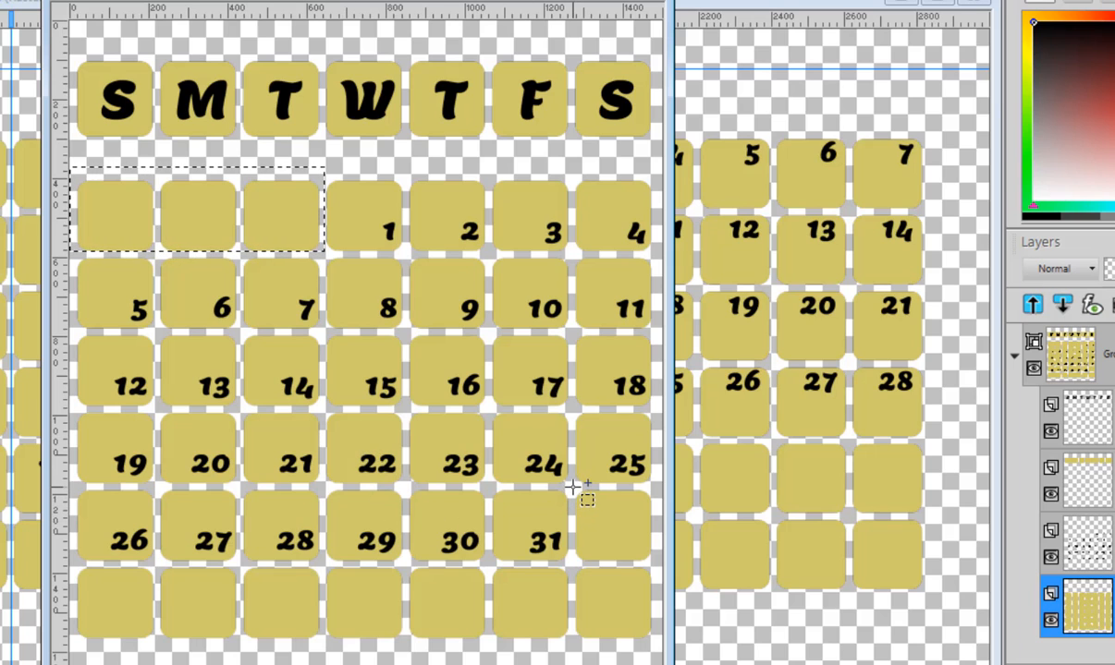
{"action": "left_click_drag", "start_coordinate": [573, 487], "coordinate": [663, 662]}
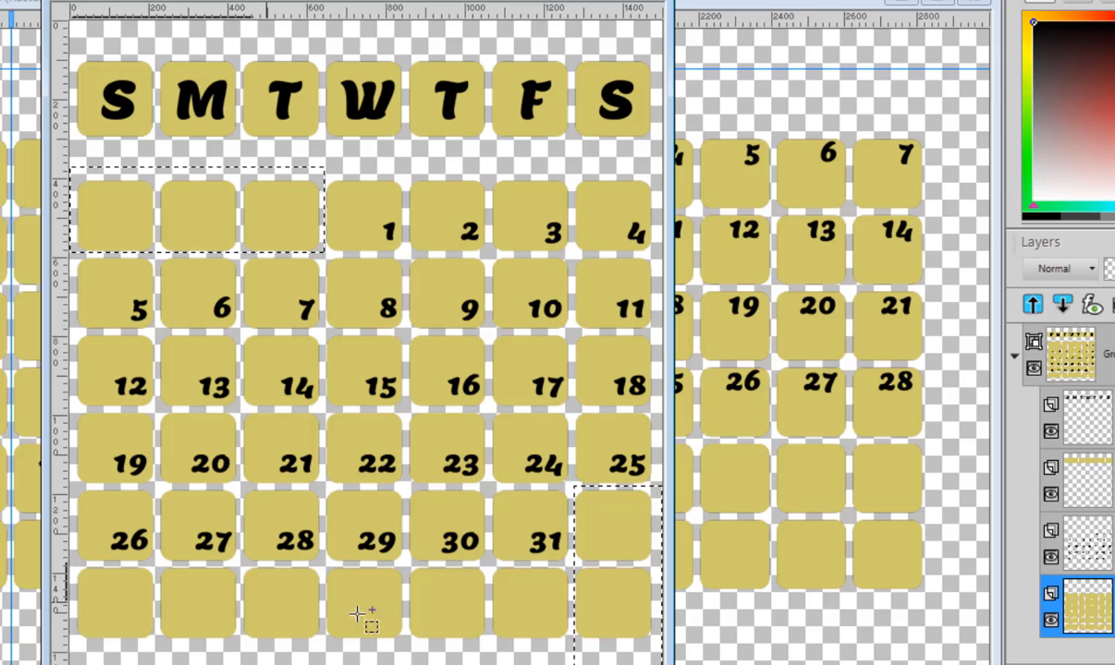
{"action": "key", "text": "ctrl+d"}
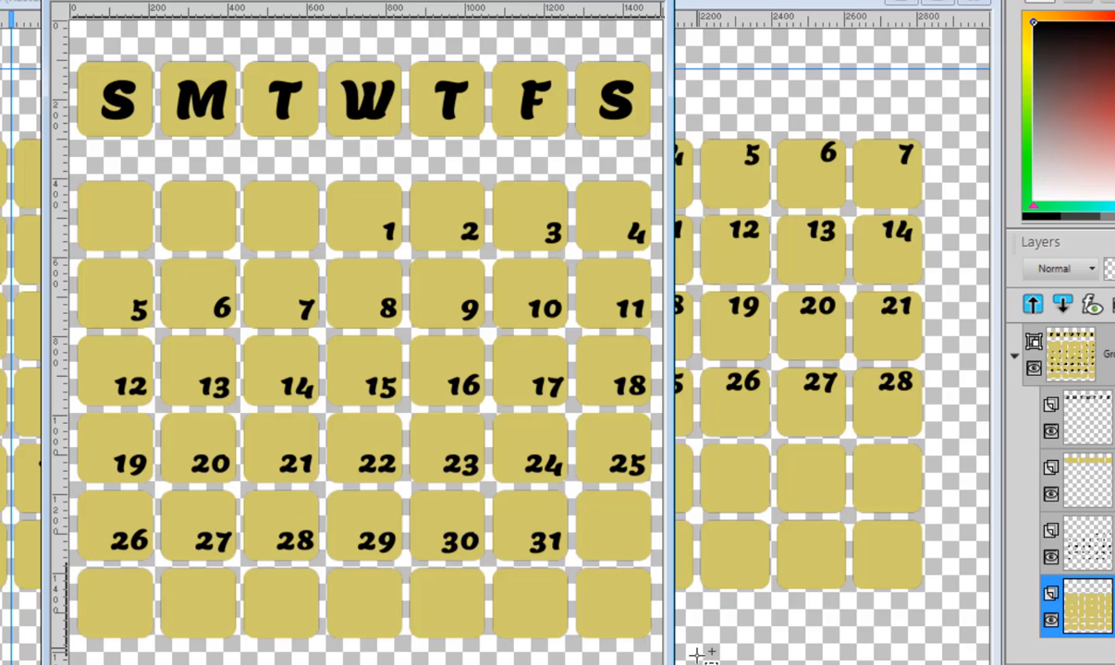
{"action": "key", "text": "ctrl+z"}
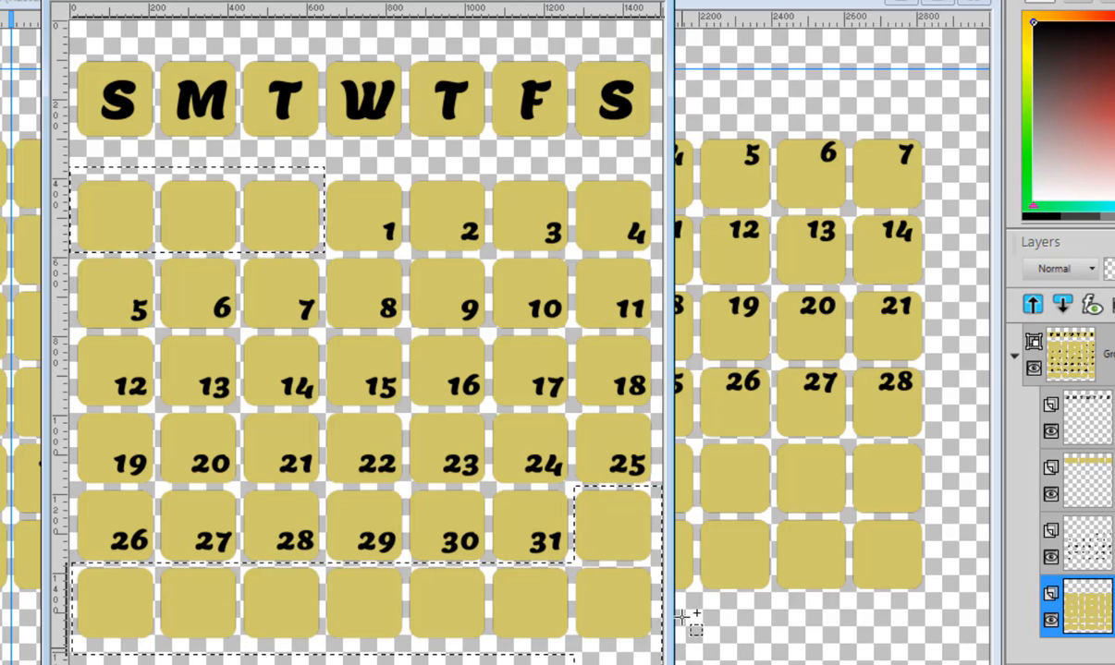
{"action": "key", "text": "Delete"}
{"action": "key", "text": "ctrl+d"}
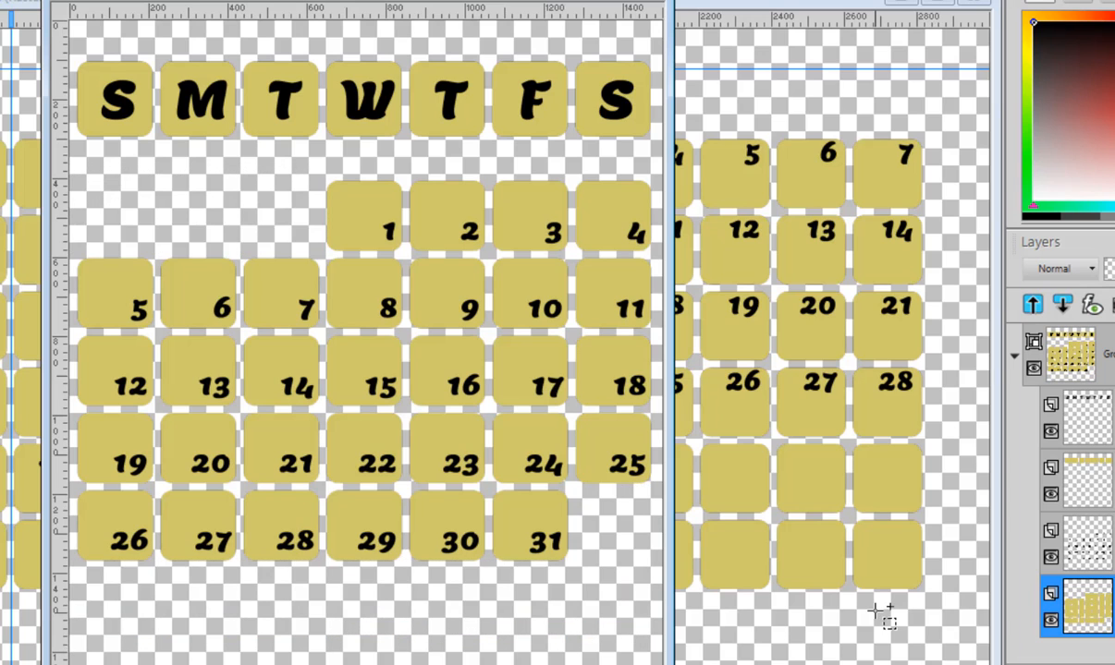
{"action": "key", "text": "ctrl+z"}
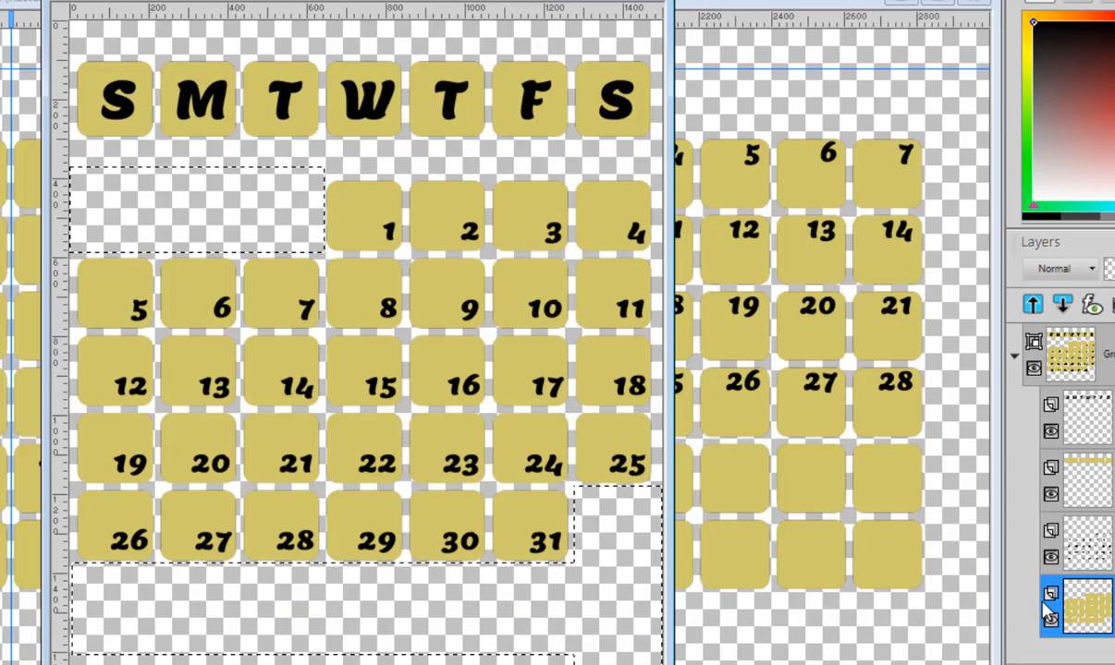
{"action": "key", "text": "ctrl+d"}
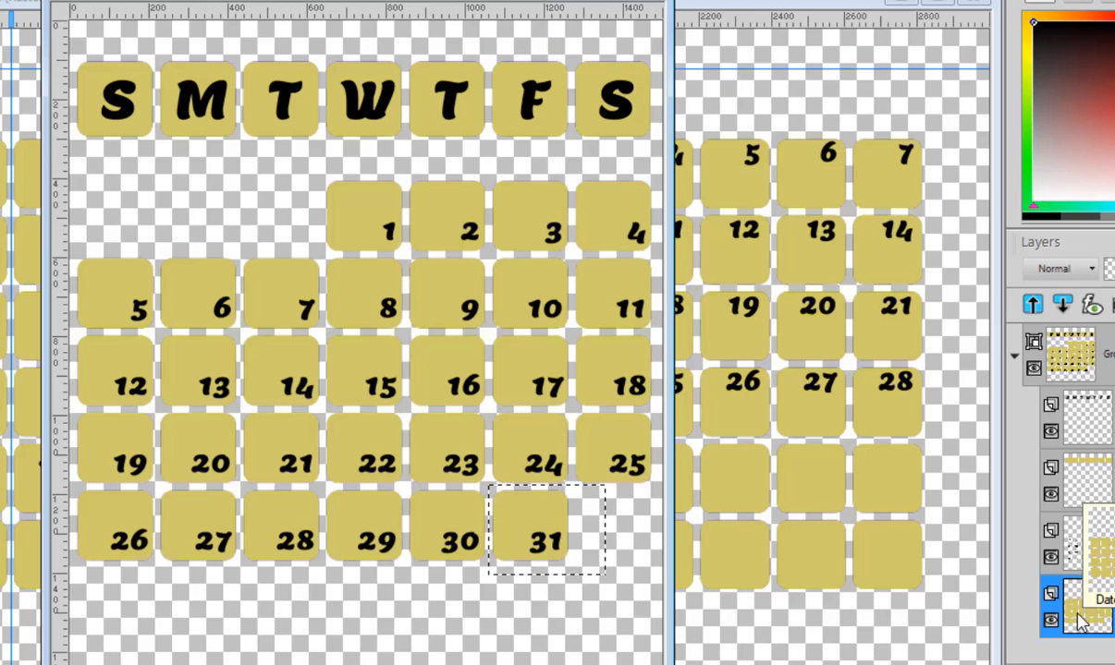
Step: Remove date 31 by deleting its box from the Dates Boxes layer and its number from the Dates layer
{"action": "key", "text": "Delete"}
{"action": "key", "text": "ctrl+d"}
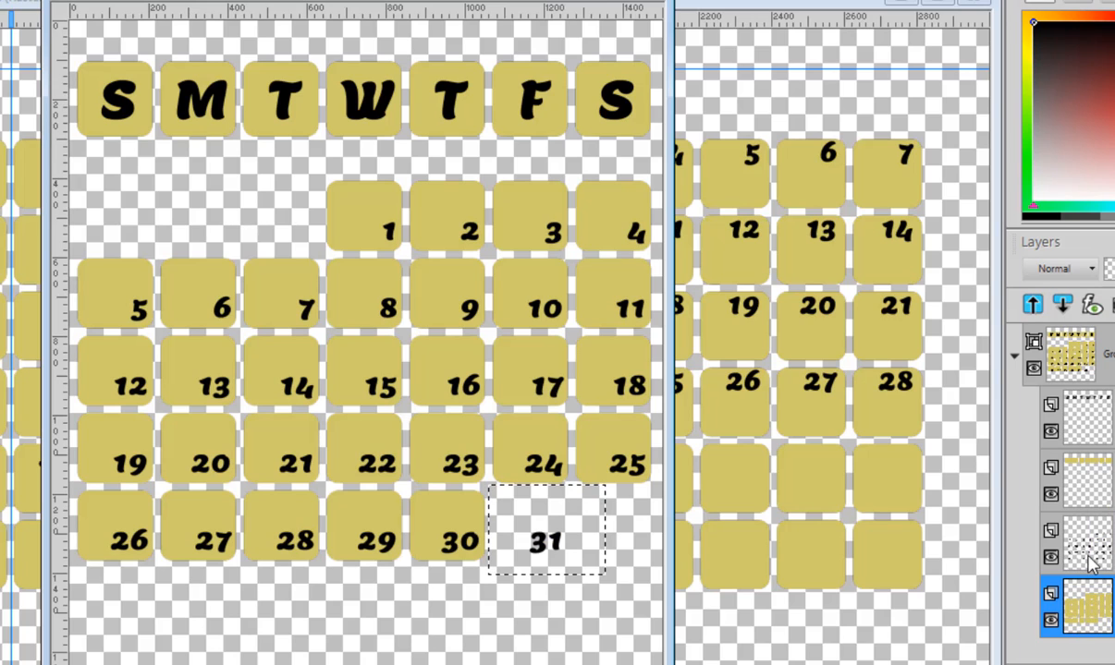
{"action": "left_click", "coordinate": [1086, 571]}
{"action": "key", "text": "Delete"}
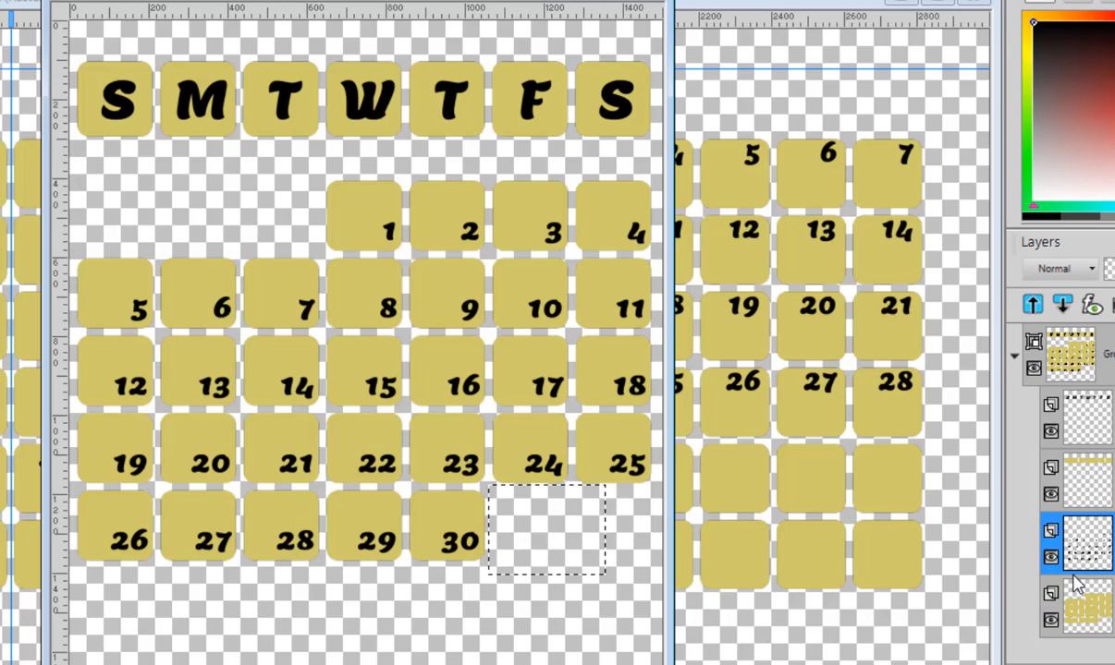
{"action": "key", "text": "ctrl+d"}
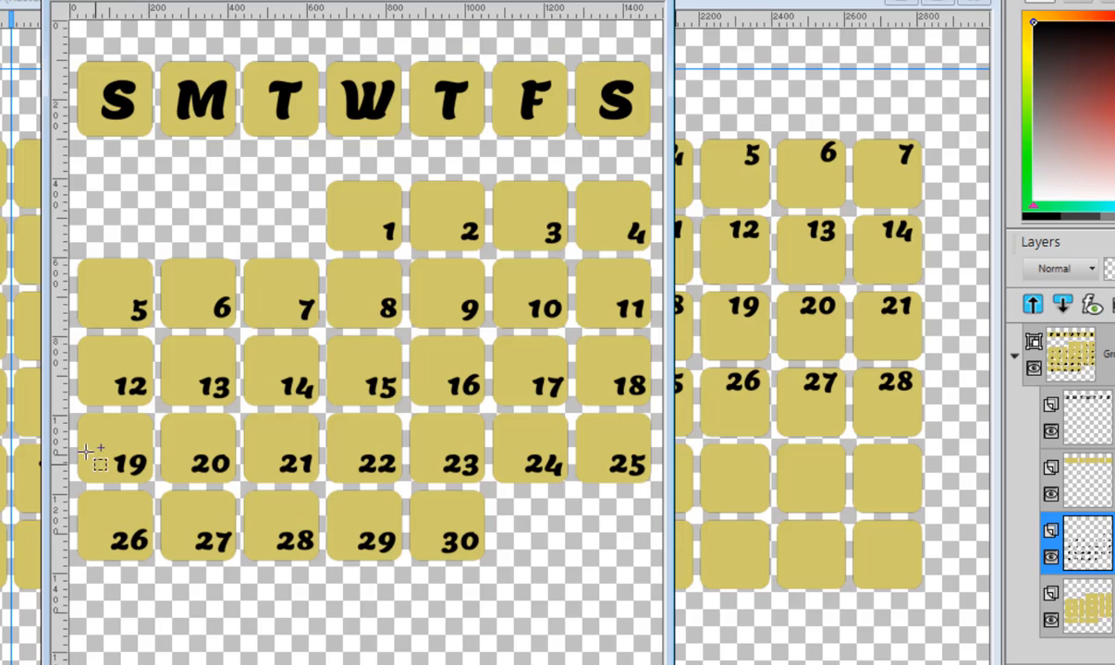
Step: Lock the transparency of the Dates layer and fill the first-column dates 5, 12, 19 and 26 with red
{"action": "left_click_drag", "start_coordinate": [78, 231], "coordinate": [159, 603]}
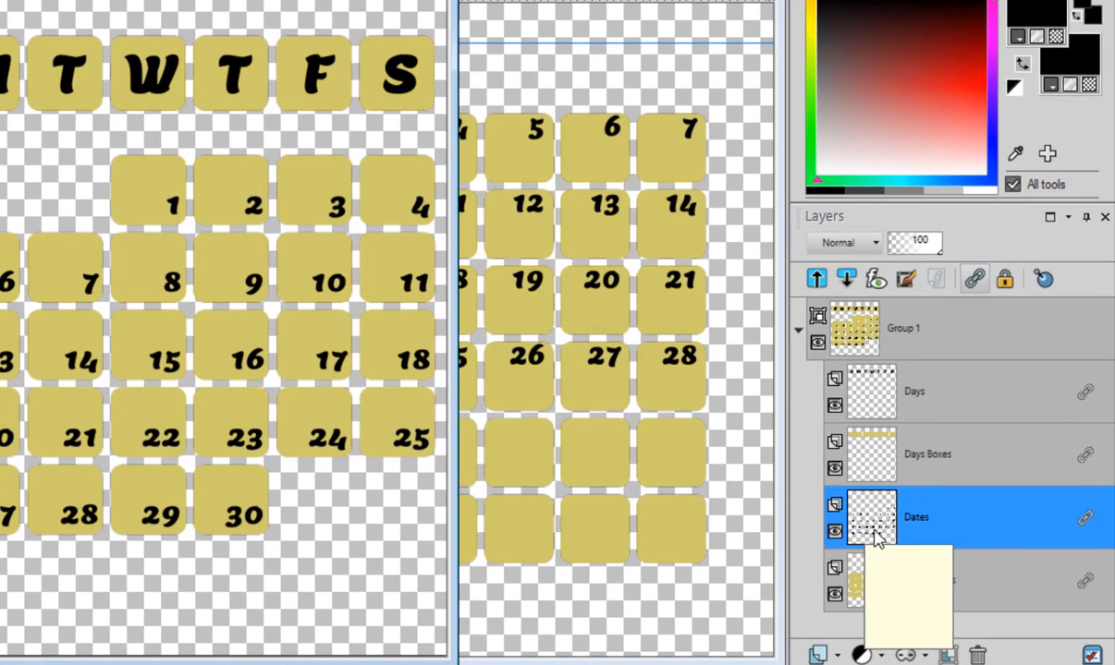
{"action": "left_click", "coordinate": [1005, 280]}
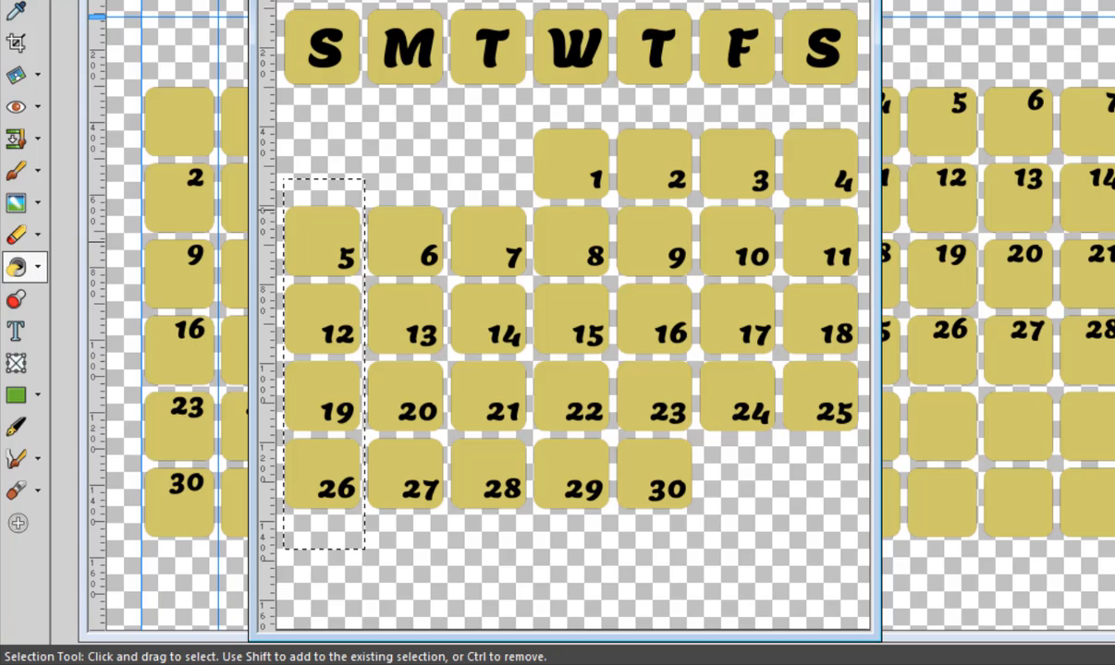
{"action": "left_click", "coordinate": [351, 247]}
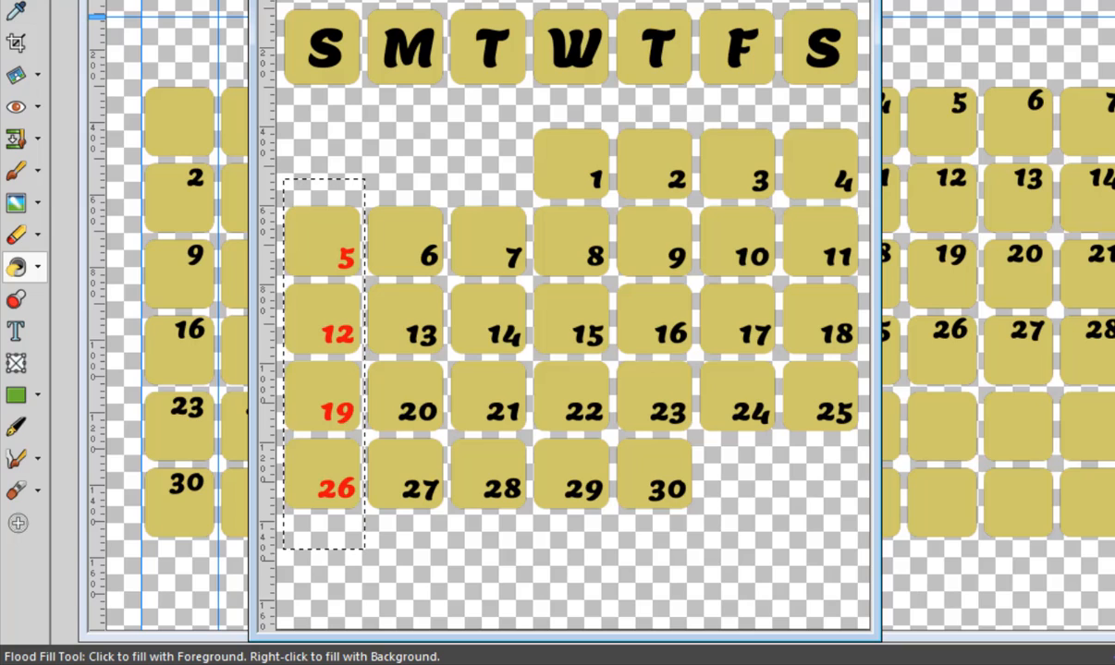
{"action": "key", "text": "ctrl+d"}
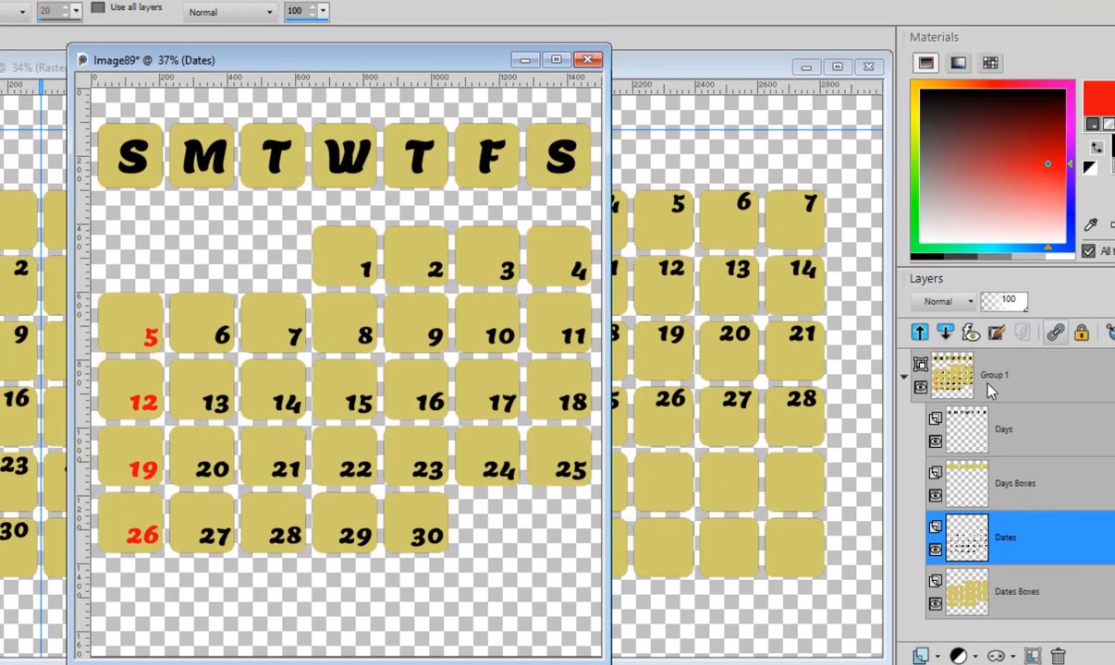
Step: Try to scale the whole calendar in Group 1 down from its corner with the Pick tool
{"action": "left_click", "coordinate": [1001, 389]}
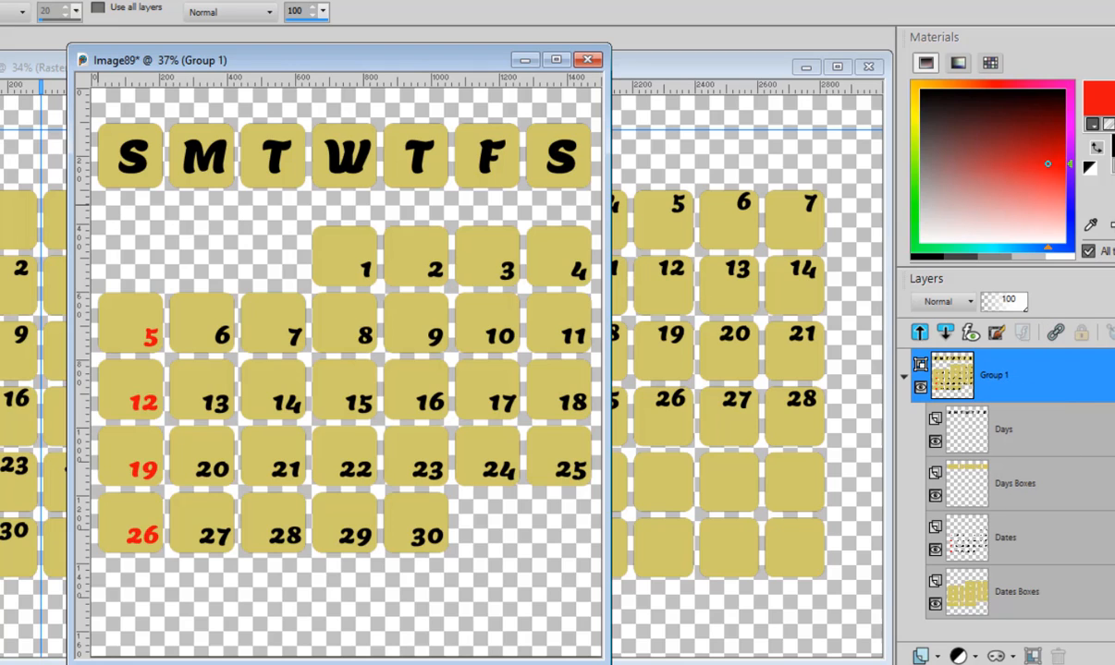
{"action": "key", "text": "k"}
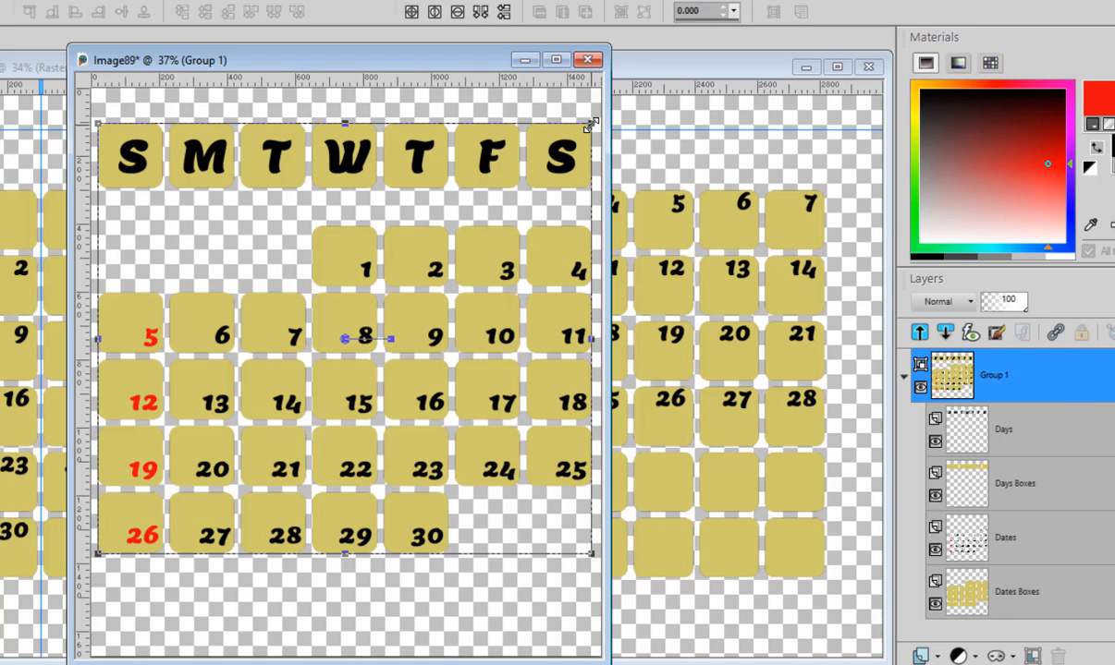
{"action": "left_click_drag", "start_coordinate": [592, 124], "coordinate": [458, 253]}
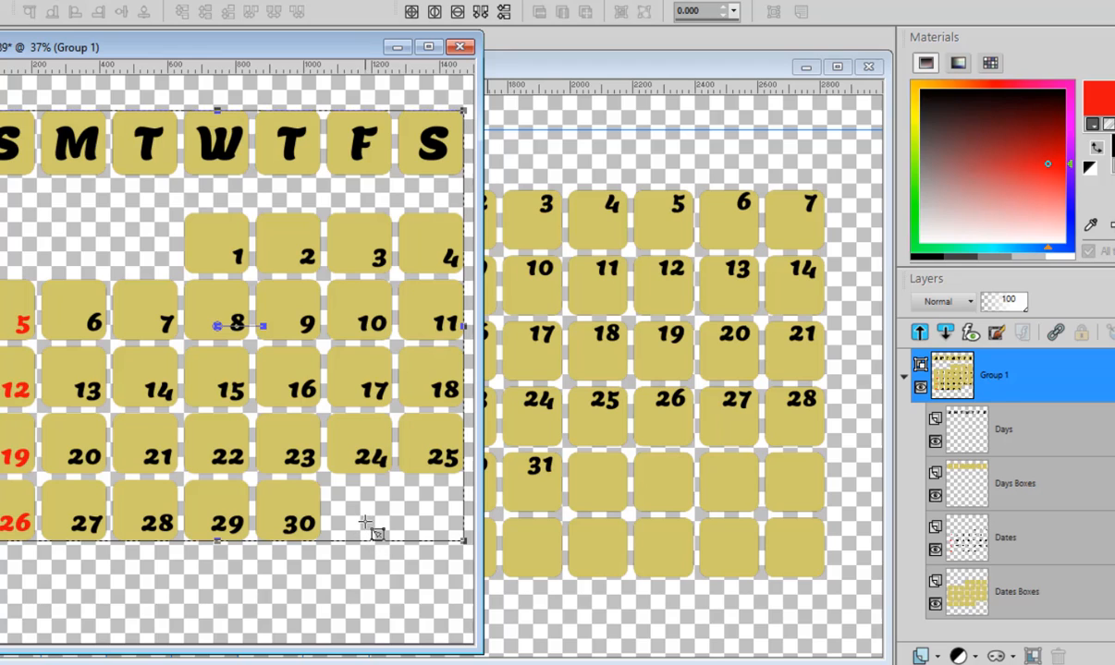
Step: Close the Image89 calendar and undo the last actions in Image88 back to the editable pink selection
{"action": "left_click", "coordinate": [462, 47]}
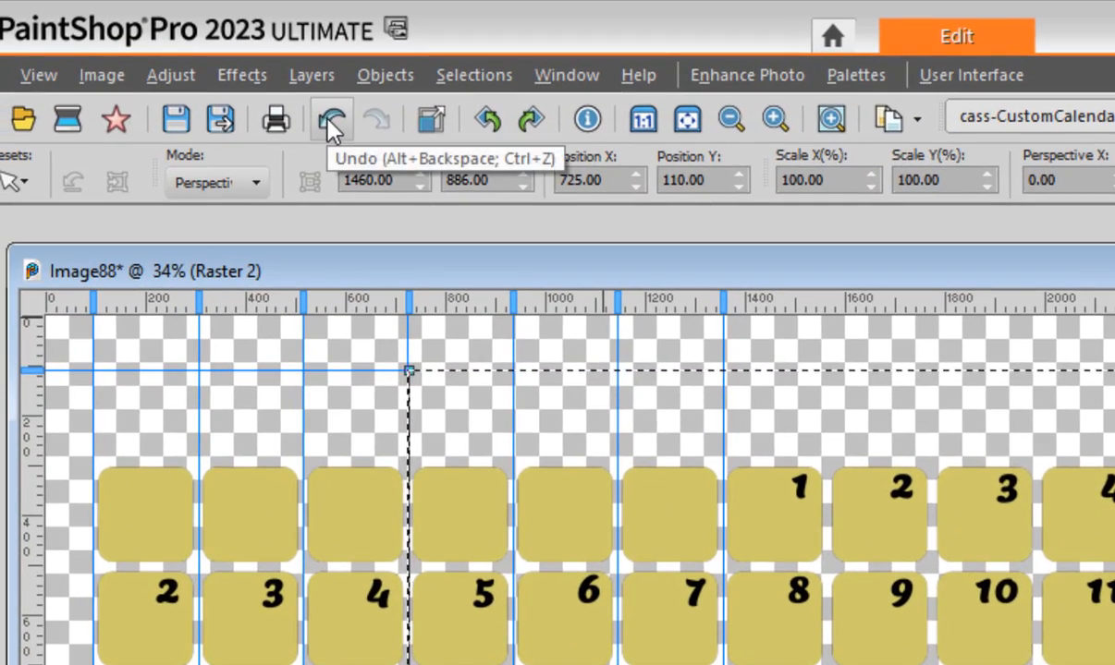
{"action": "left_click", "coordinate": [329, 118]}
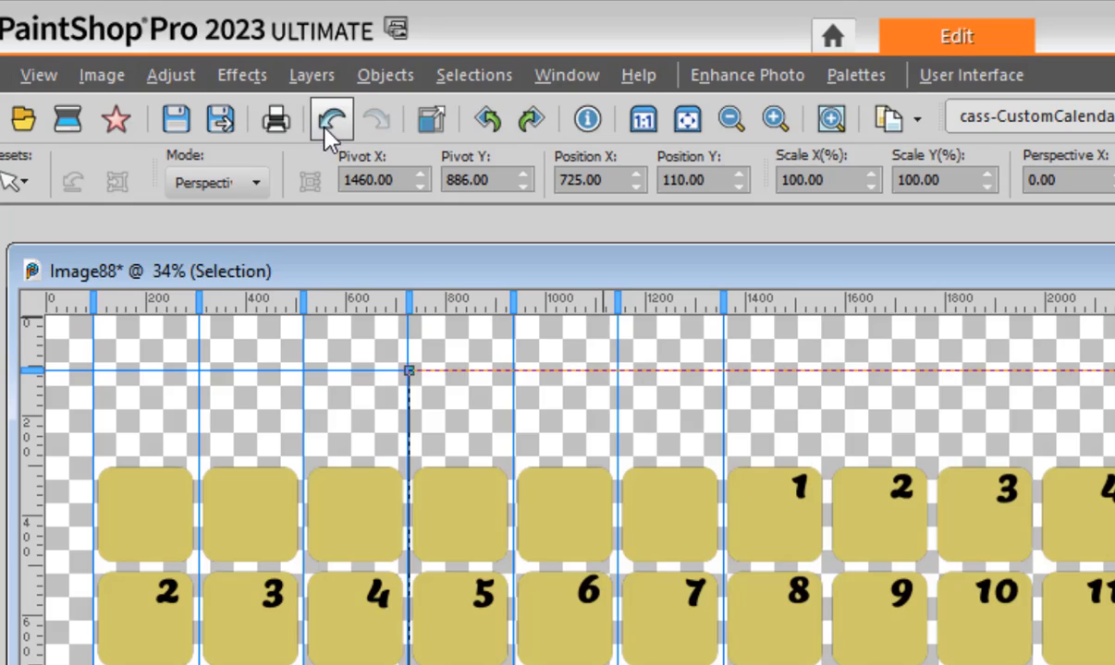
{"action": "left_click", "coordinate": [325, 126]}
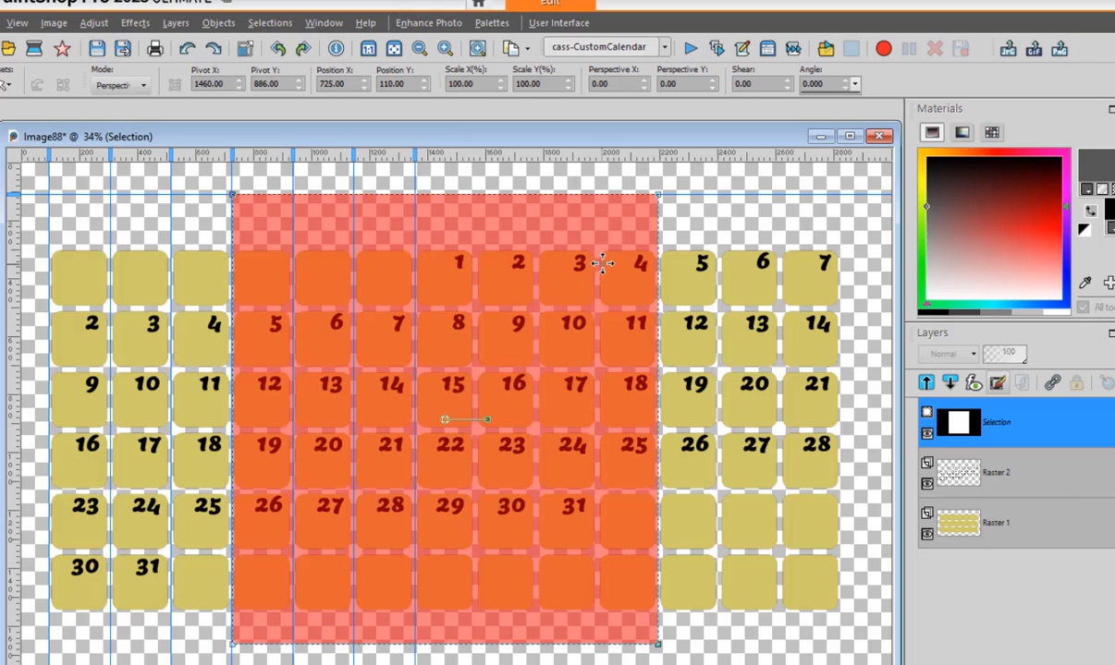
Step: Move the pink selection over the seven columns that put date 1 in the sixth column, and run the cass-CustomCalendar script
{"action": "left_click_drag", "start_coordinate": [444, 419], "coordinate": [323, 421]}
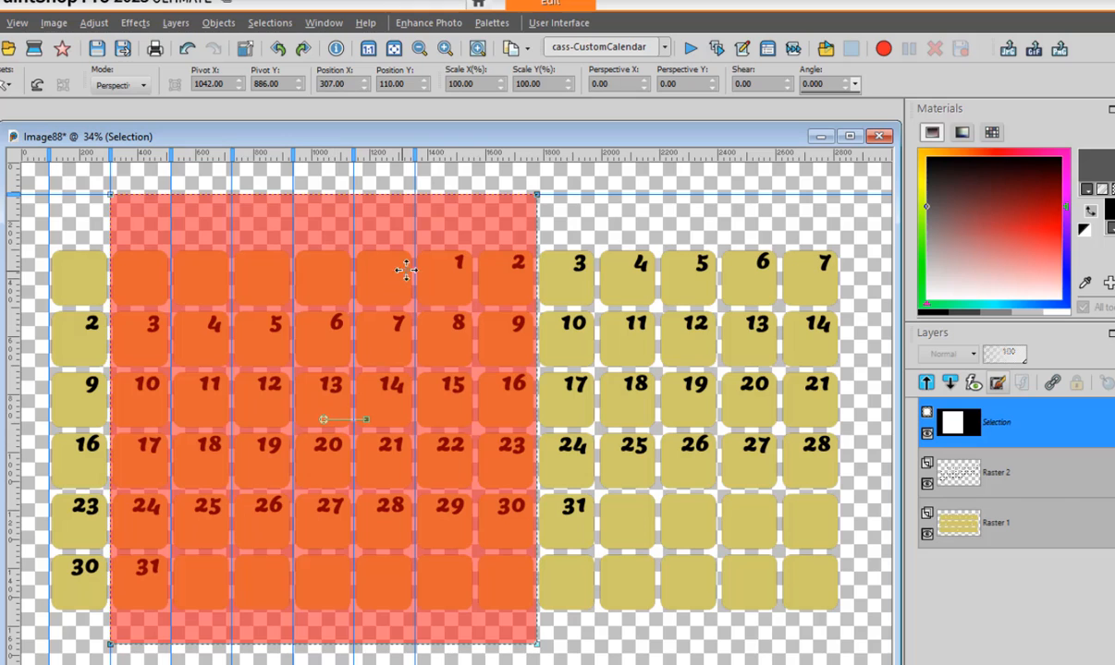
{"action": "left_click", "coordinate": [689, 54]}
{"action": "left_click", "coordinate": [563, 389]}
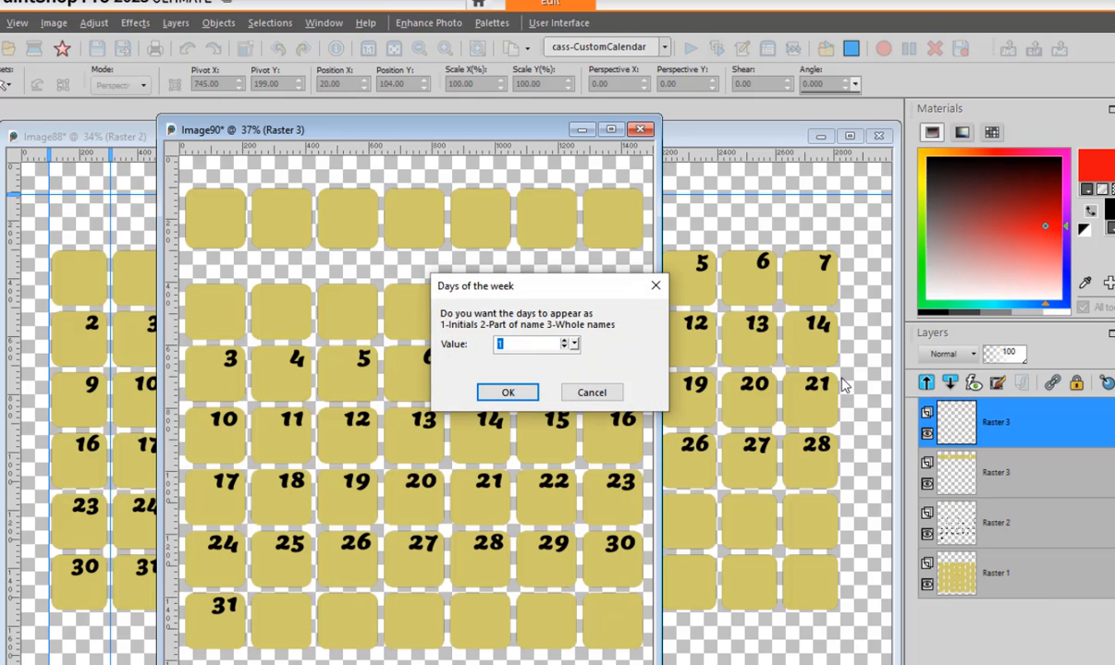
Step: Show the days of the week as initials (option 1) and finish the script
{"action": "left_click", "coordinate": [514, 393]}
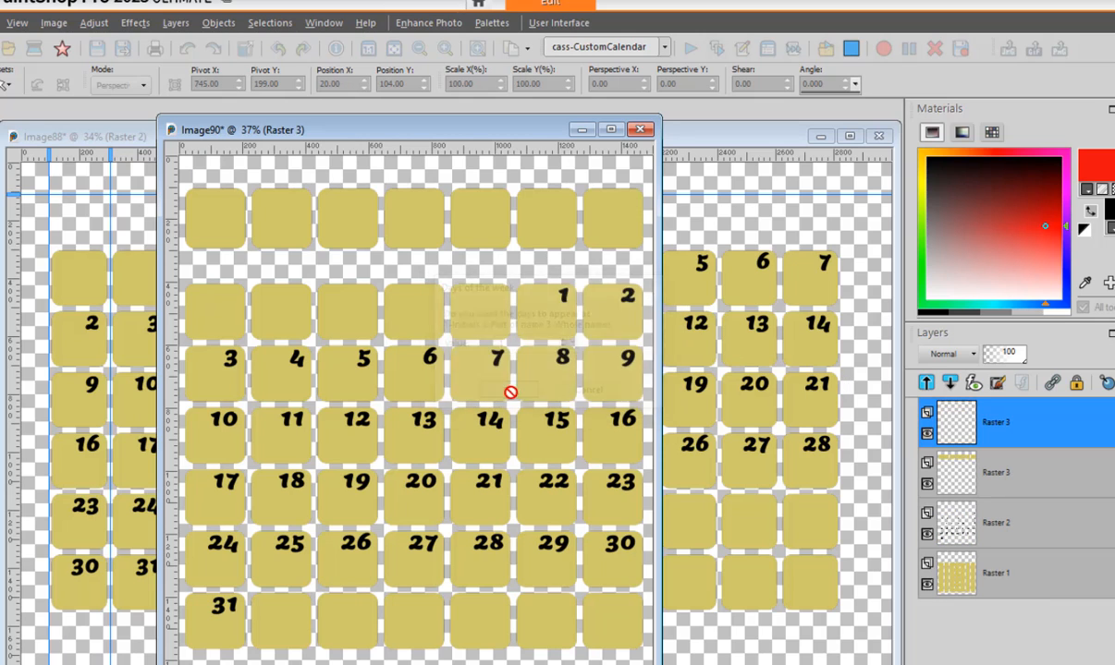
{"action": "left_click", "coordinate": [513, 393]}
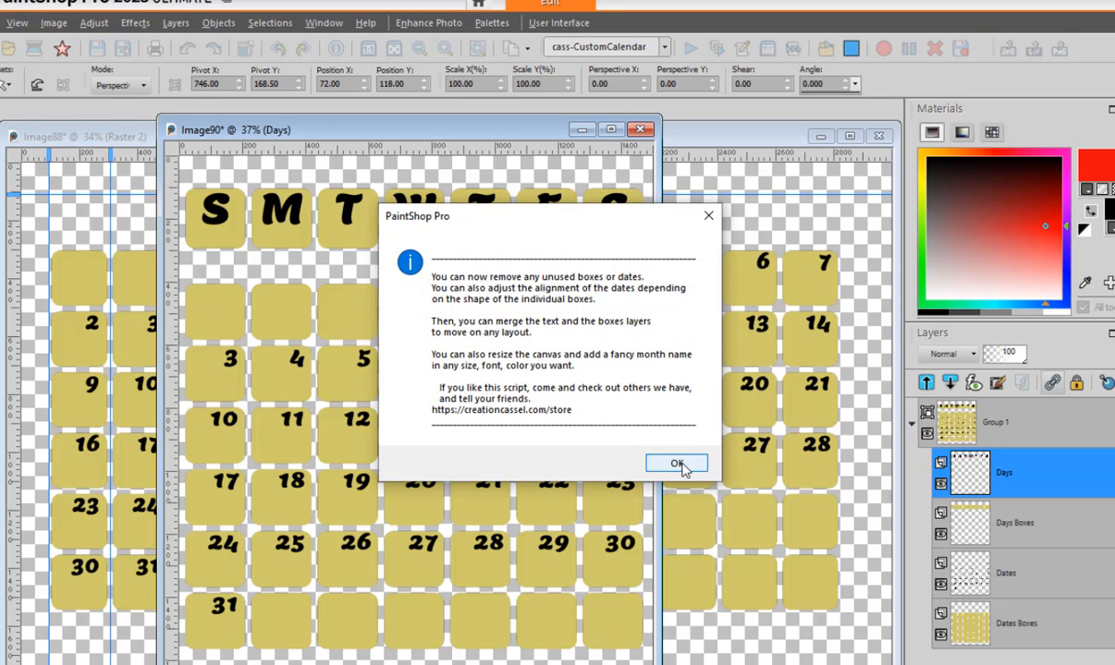
{"action": "left_click", "coordinate": [672, 463]}
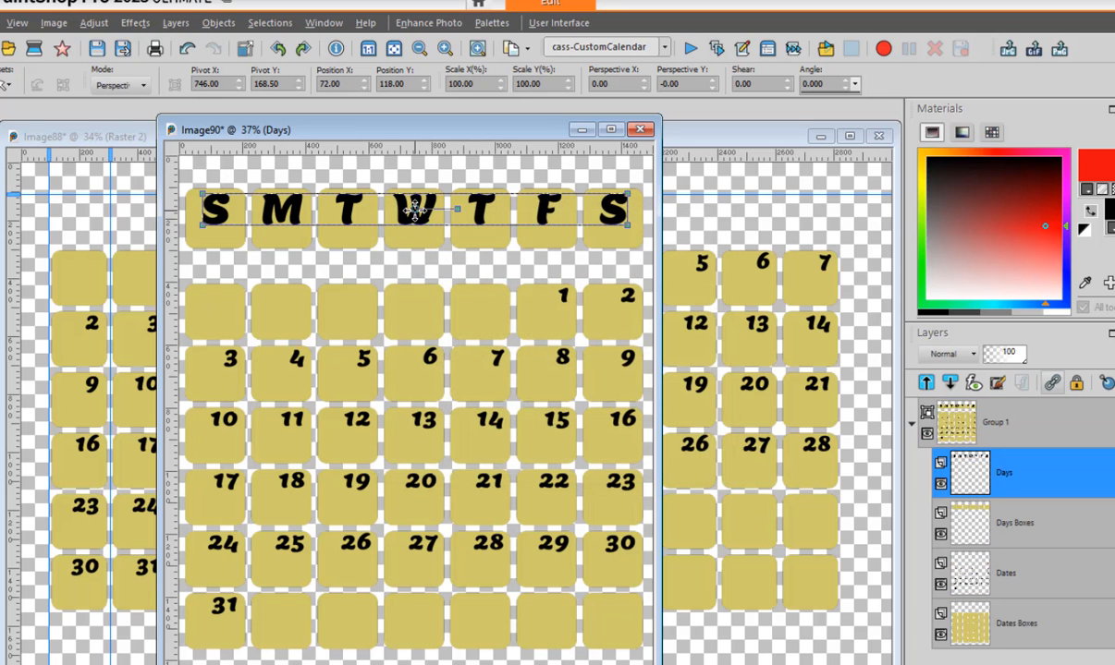
Step: Centre the day initials in their boxes on the Days layer and lower the Dates layer to the boxes' lower-right corners
{"action": "mouse_move", "coordinate": [415, 209]}
{"action": "left_mouse_down"}
{"action": "mouse_move", "coordinate": [416, 219]}
{"action": "mouse_move", "coordinate": [407, 213]}
{"action": "mouse_move", "coordinate": [417, 228]}
{"action": "left_mouse_up"}
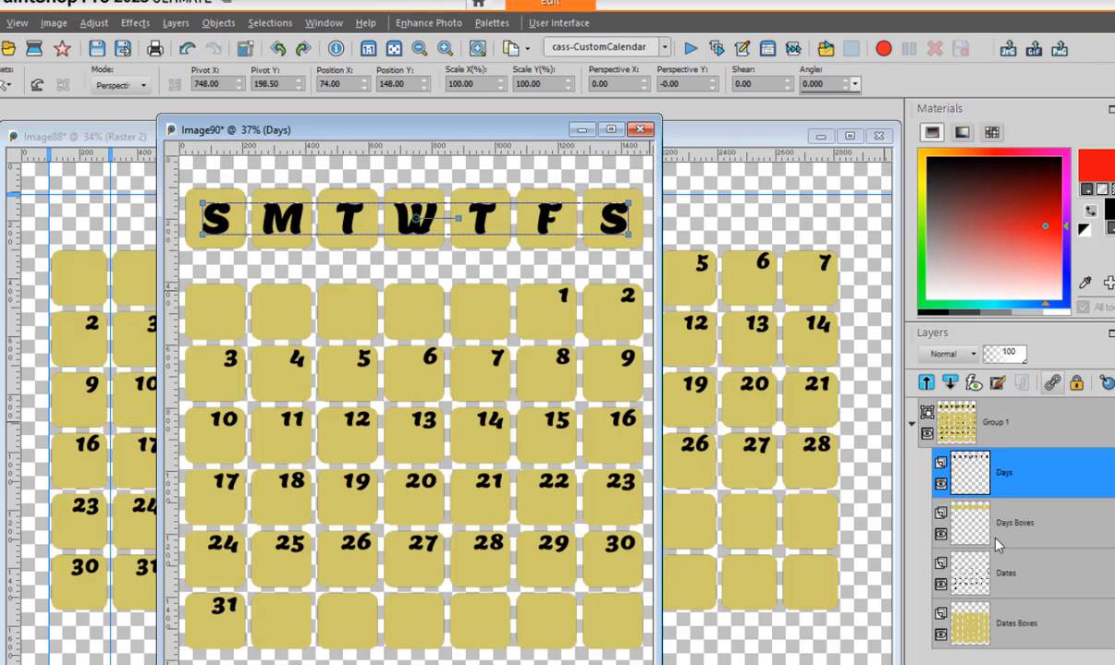
{"action": "left_click", "coordinate": [981, 580]}
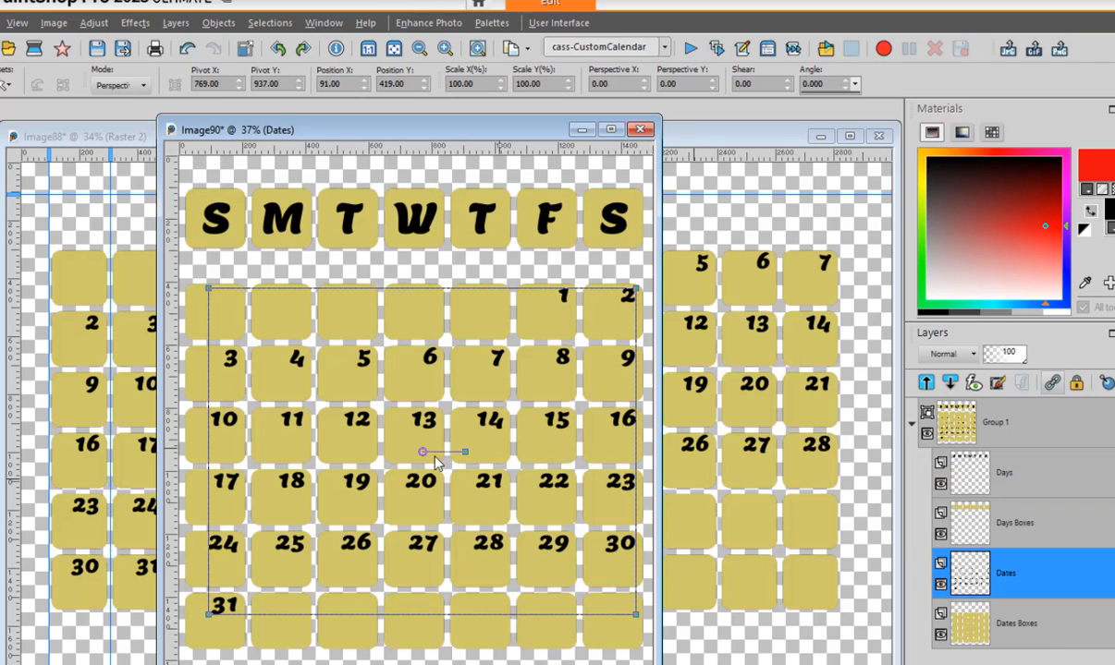
{"action": "left_click_drag", "start_coordinate": [423, 451], "coordinate": [422, 483]}
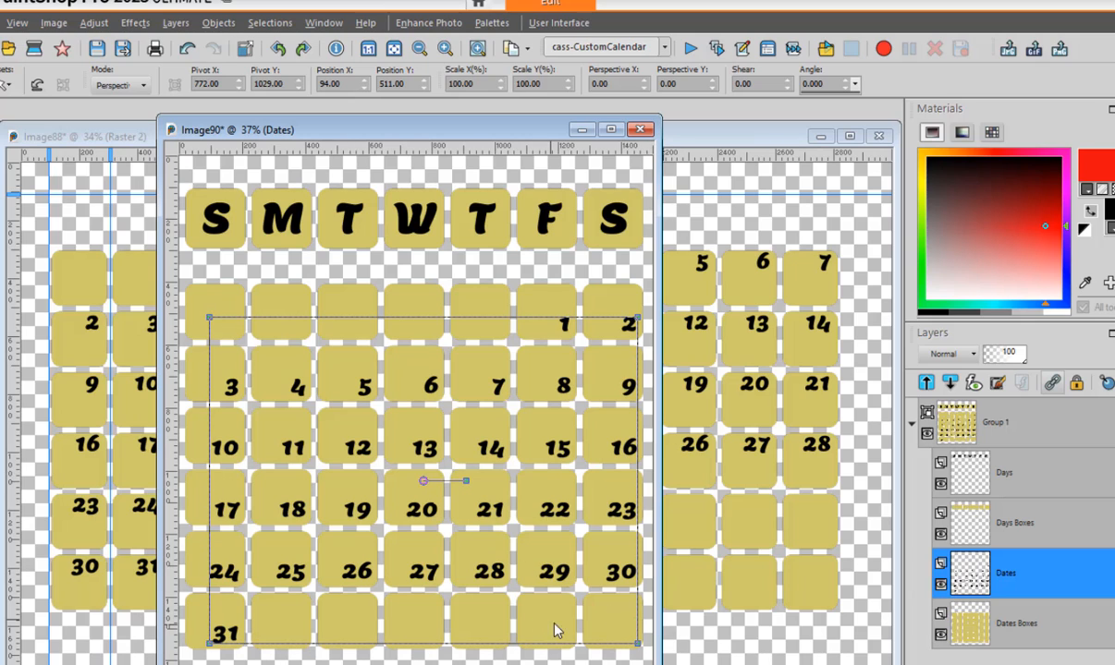
{"action": "mouse_move", "coordinate": [980, 585]}
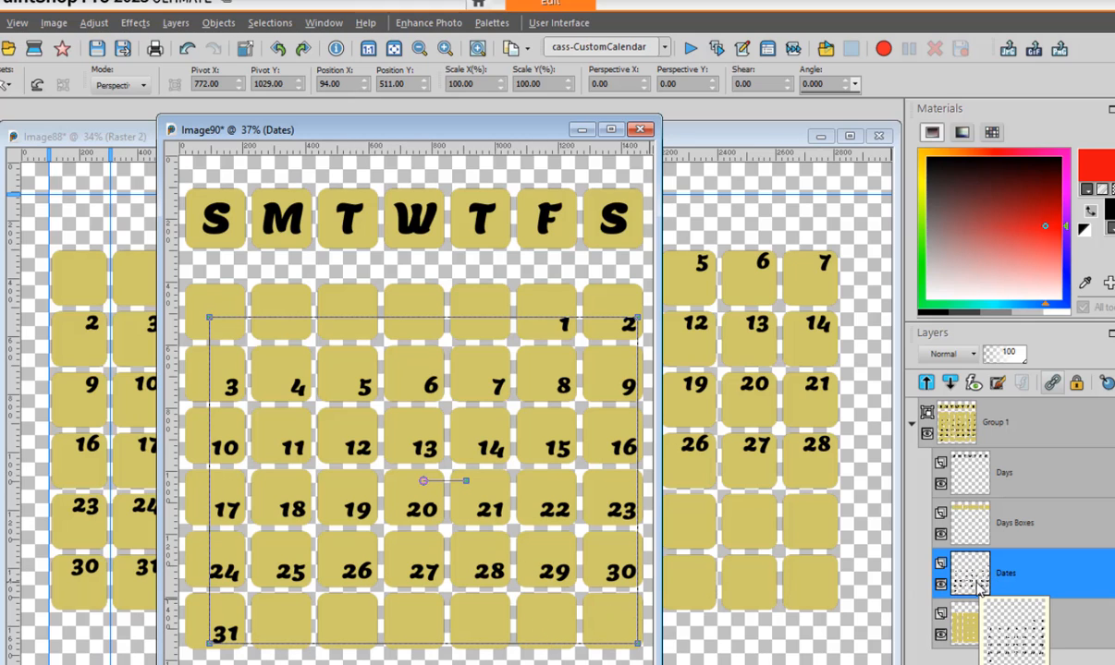